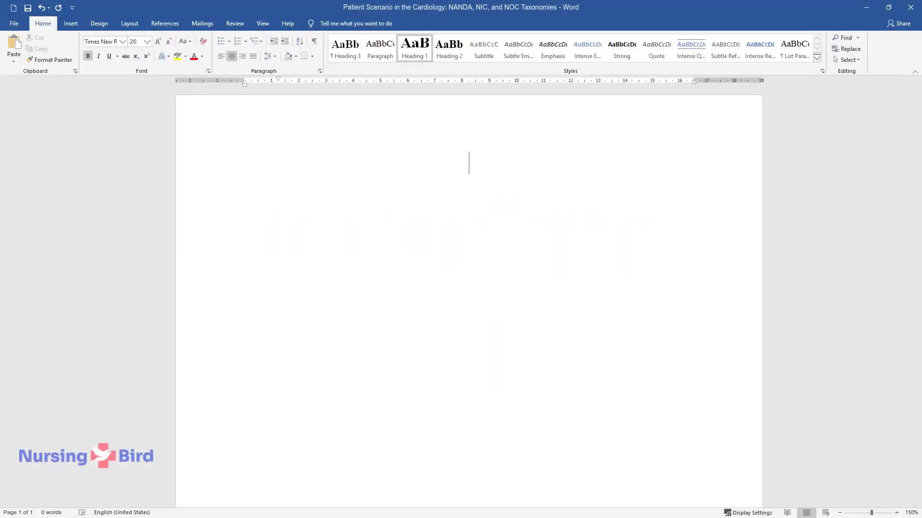
Type the title 'Patient Scenario in the Cardiology: NANDA, NIC, and NOC Taxonomies'.
text(Patient Sc)
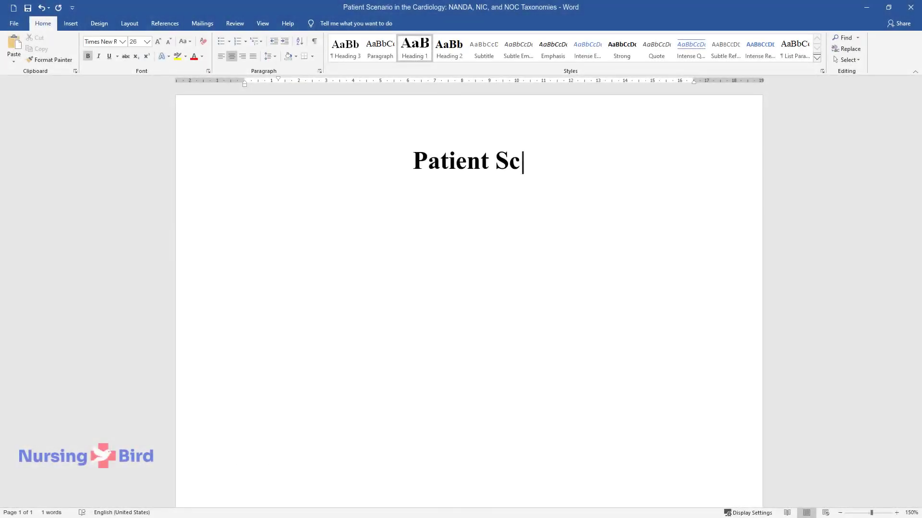
text(enario in the Cardiology)
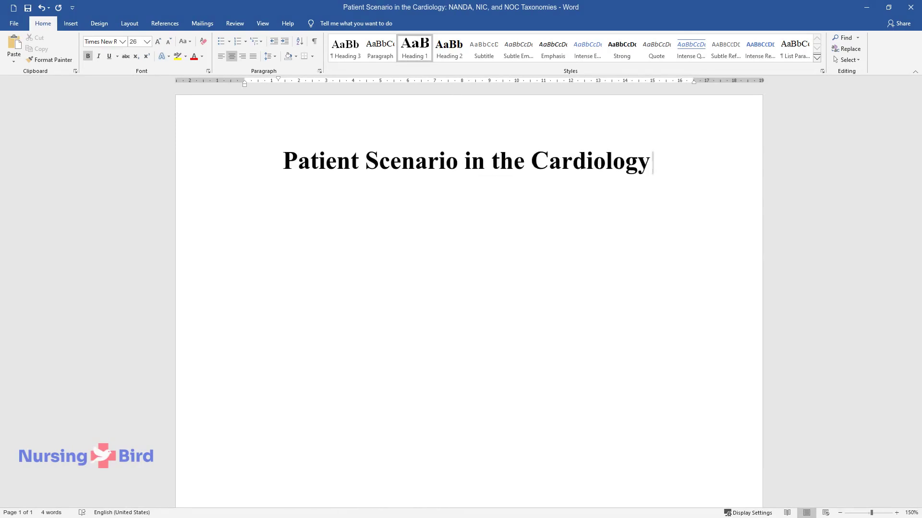
text(: NANDA, NIC, and NOC Taxonomies)
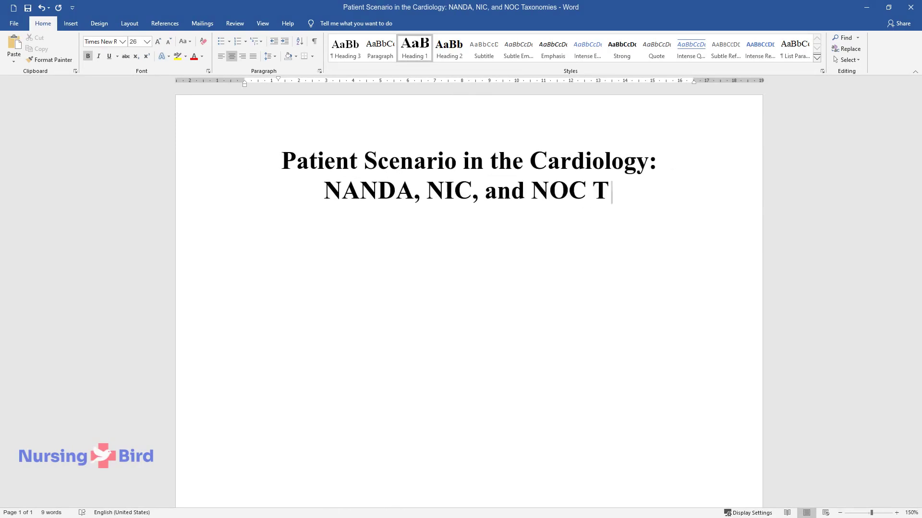
Add an 'Introduction' heading followed by the paragraph stating the paper's aim.
key(Return)
text(Introduction)
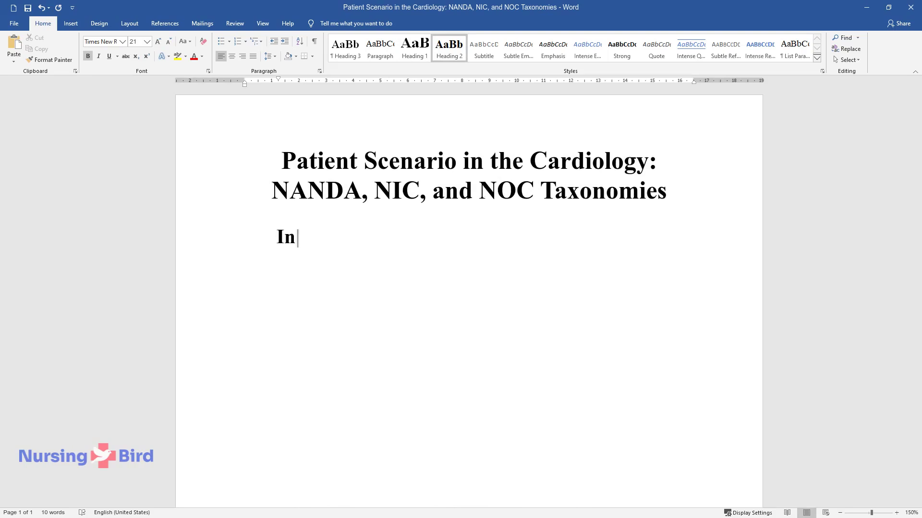
key(Return)
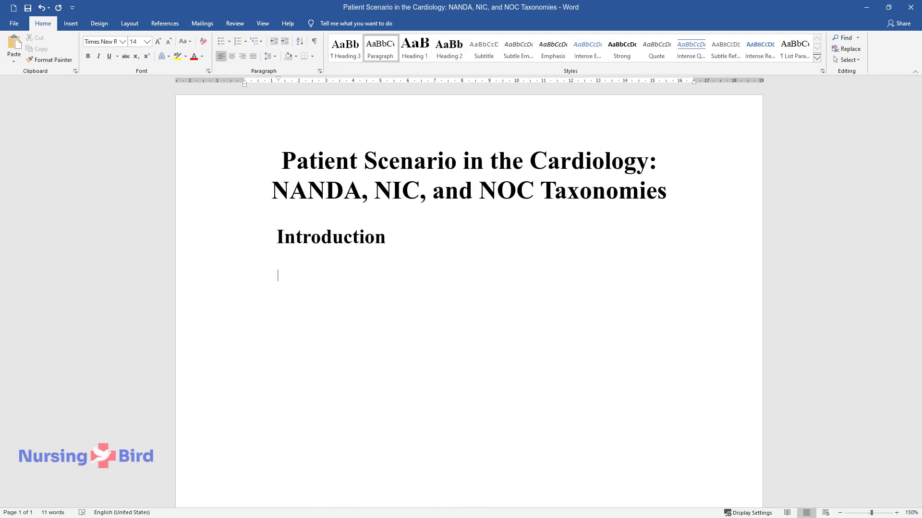
text(The aim of this research pape)
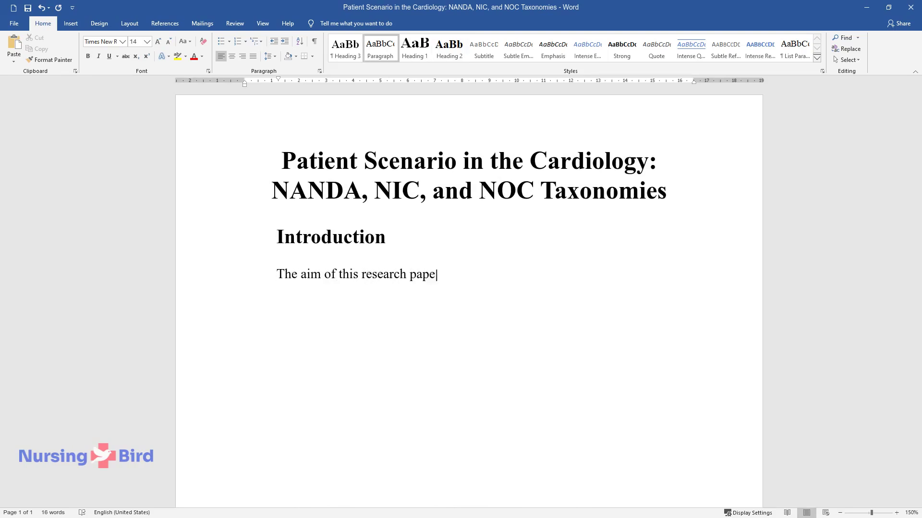
text(r is to identify related NANDA)
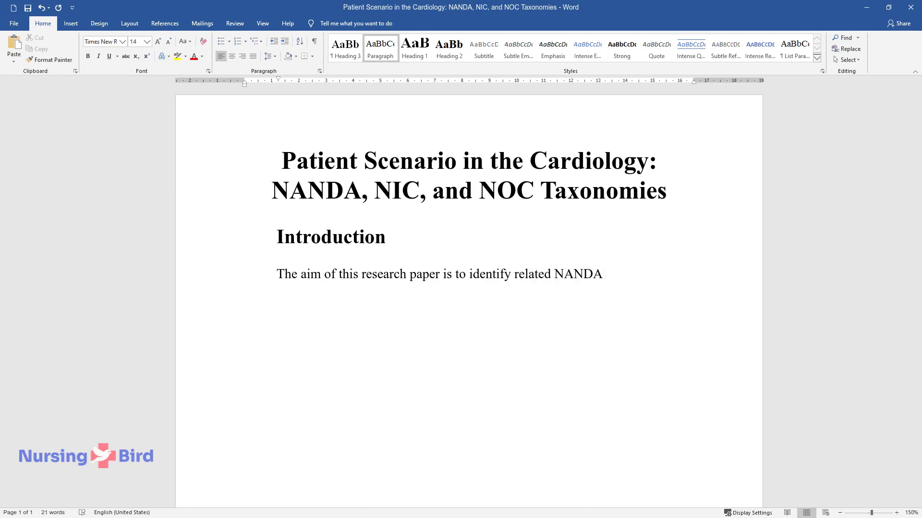
text(, NIC, and NOC elements)
text( for a )
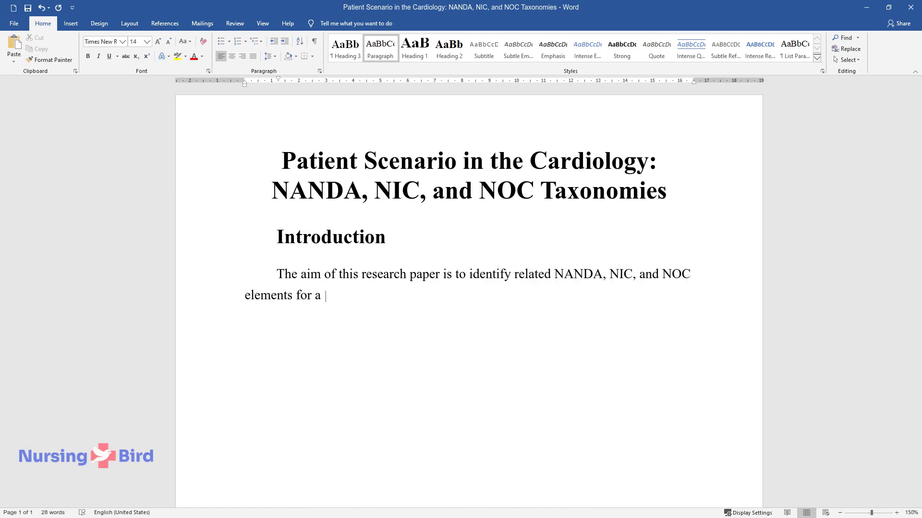
text(patient scenario in the cardiol)
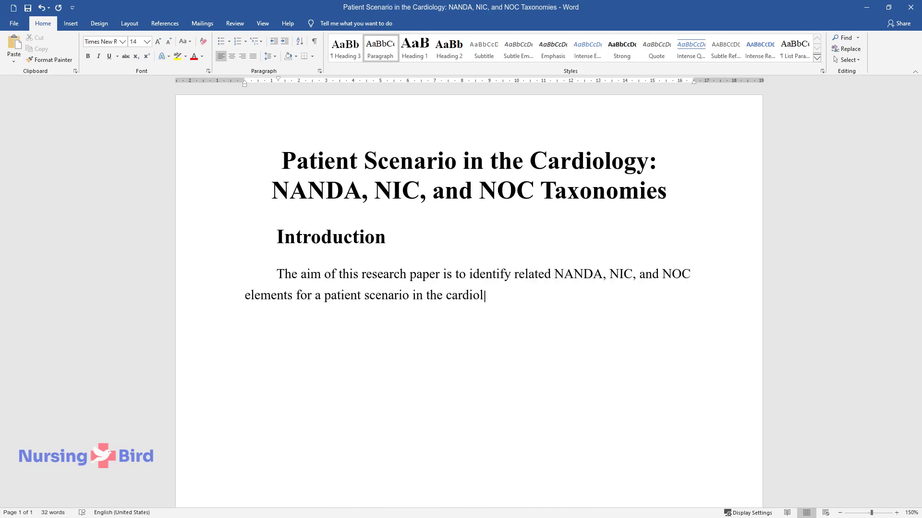
text(ogy (Med-Surg) floor and then )
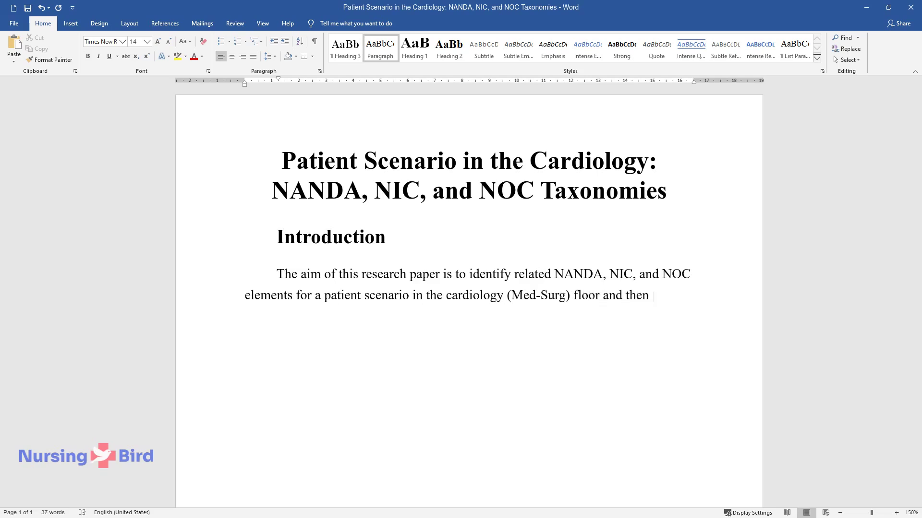
text(describe in detail the data, information, knowledge, and wisd)
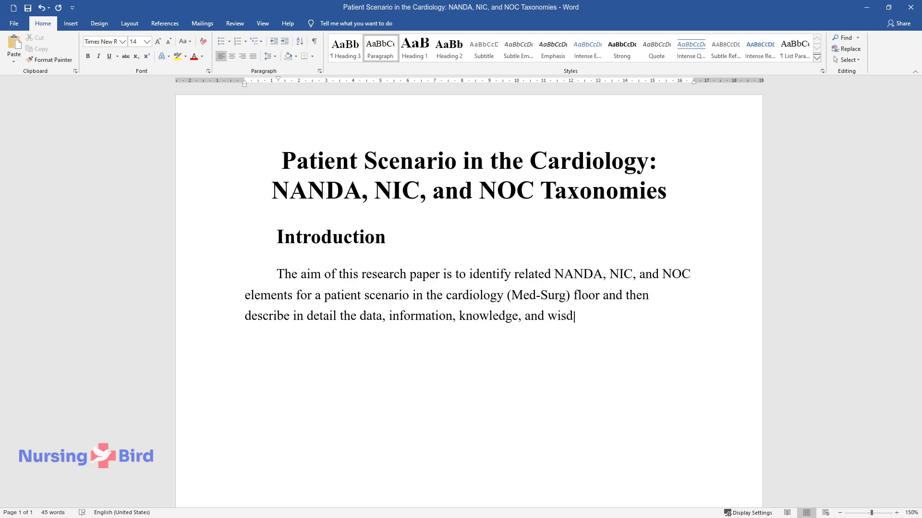
text(om (DIKW framework) that guided the work.)
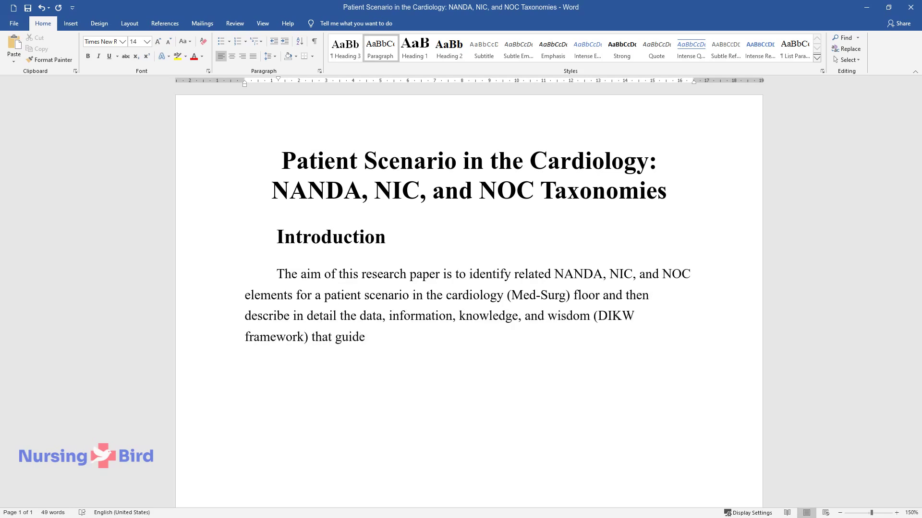
Add the paragraph introducing JB, a 60-year-old male with acute pain after soft tissue damage.
key(Return)
text(JB )
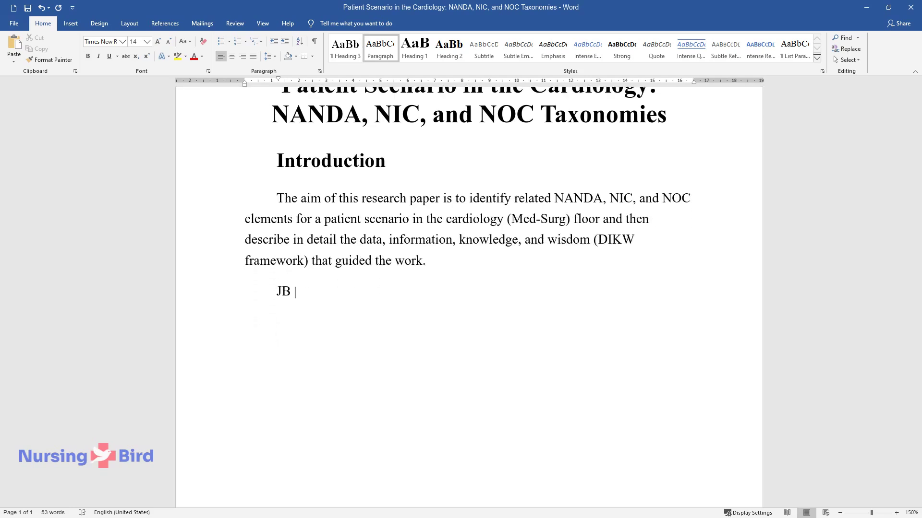
text(is a 60-year-old male patient)
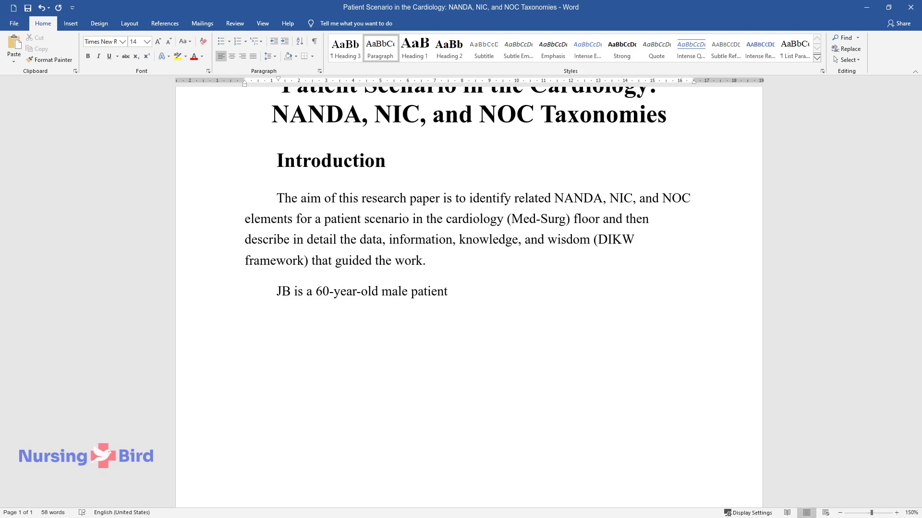
text( complaining of acute pain afte)
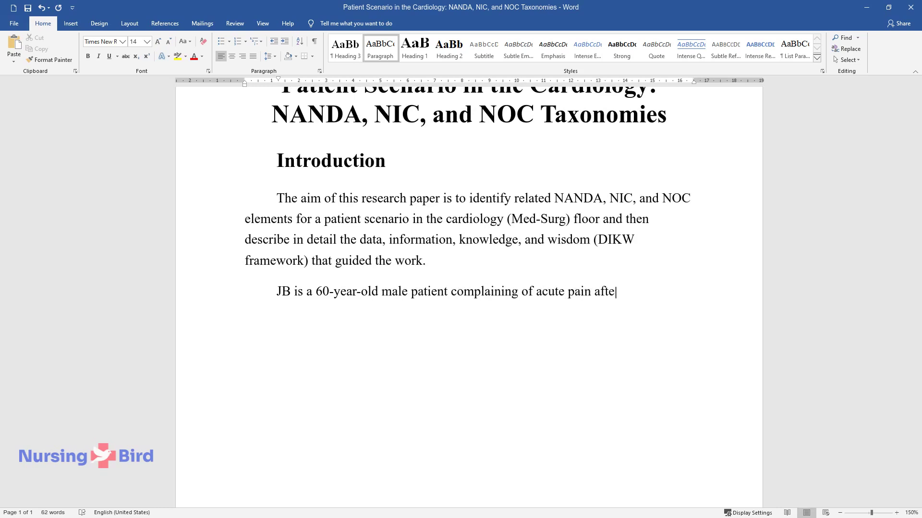
text(r soft tissue damage during ca)
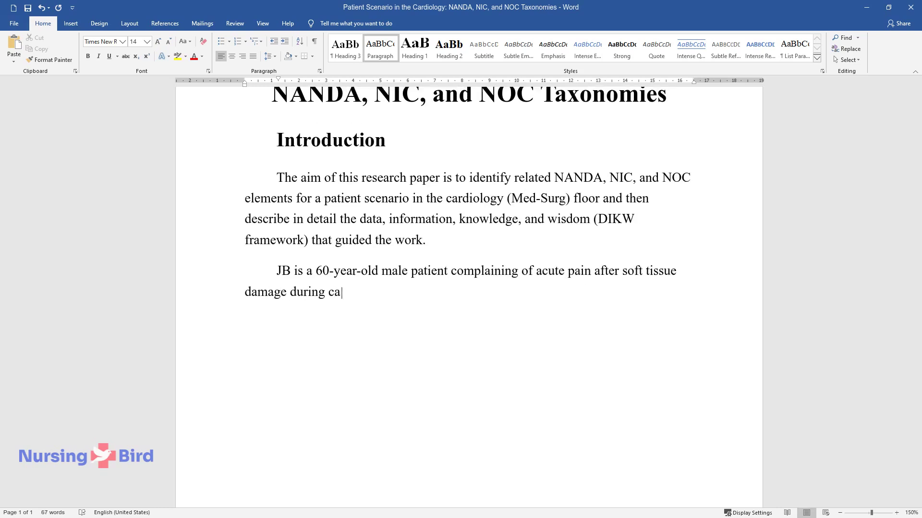
text(rdiac surgery.)
key(Return)
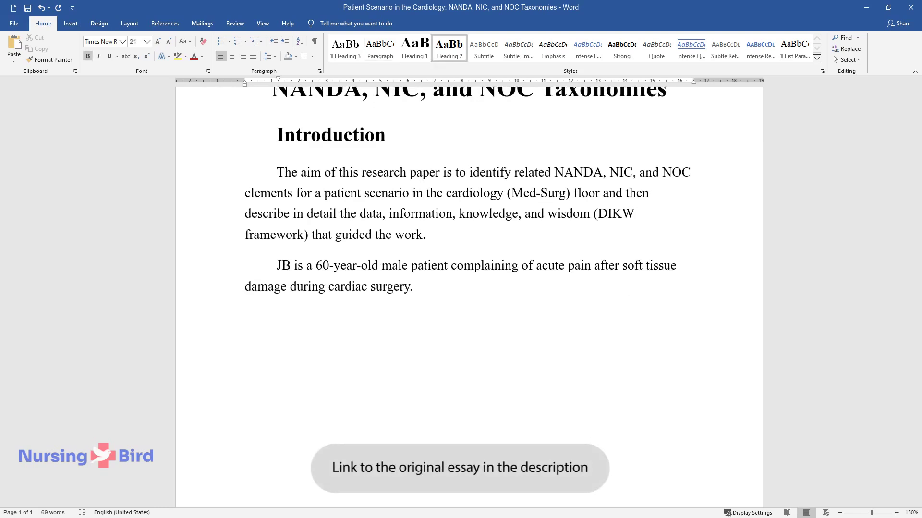
Add the 'NANDA' heading, a 'Subjective' subheading, and the paragraph on JB's self-reported pain.
text(NANDA)
key(ctrl+alt+3)
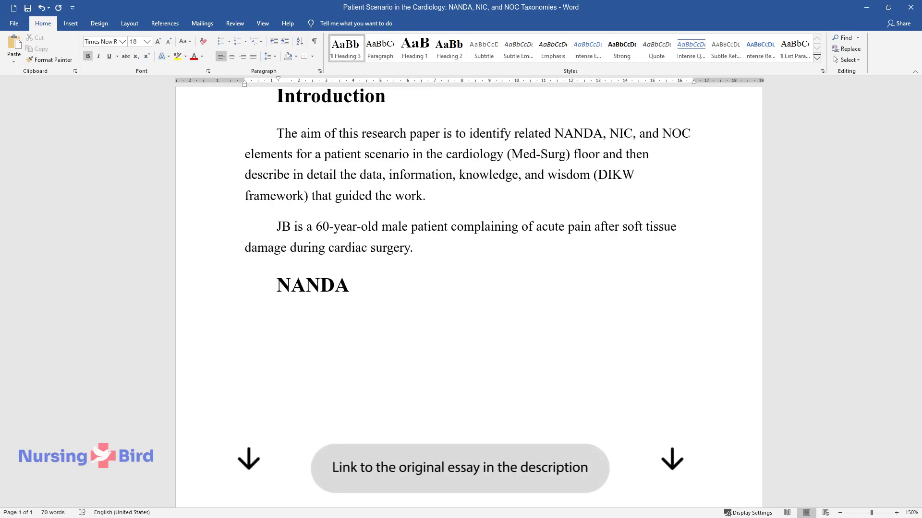
key(Return)
text(Subjective)
key(Return)
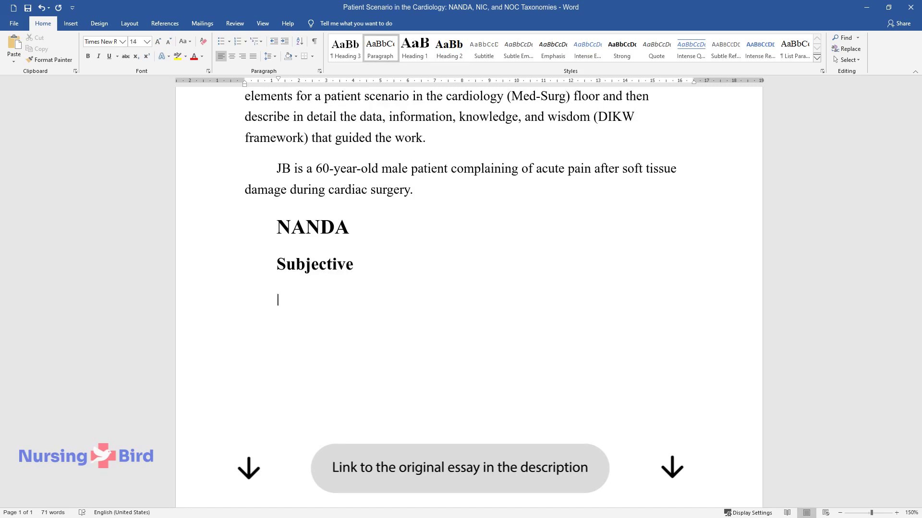
text(JB's experience of pain)
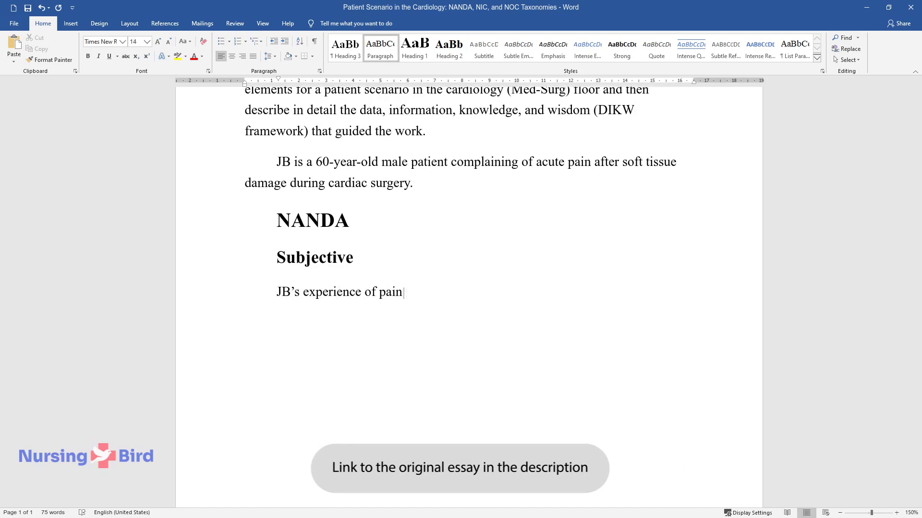
text( was subjective and therefore w)
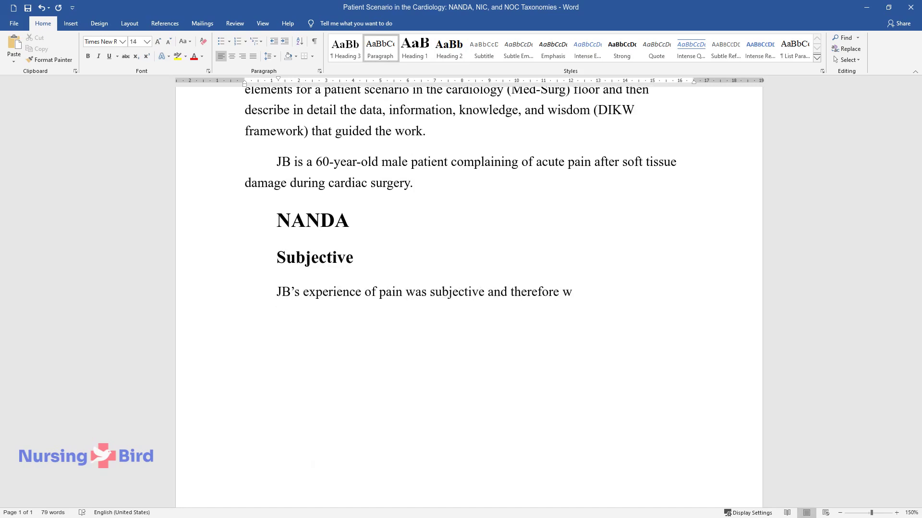
text(as difficult to evaluate. JB re)
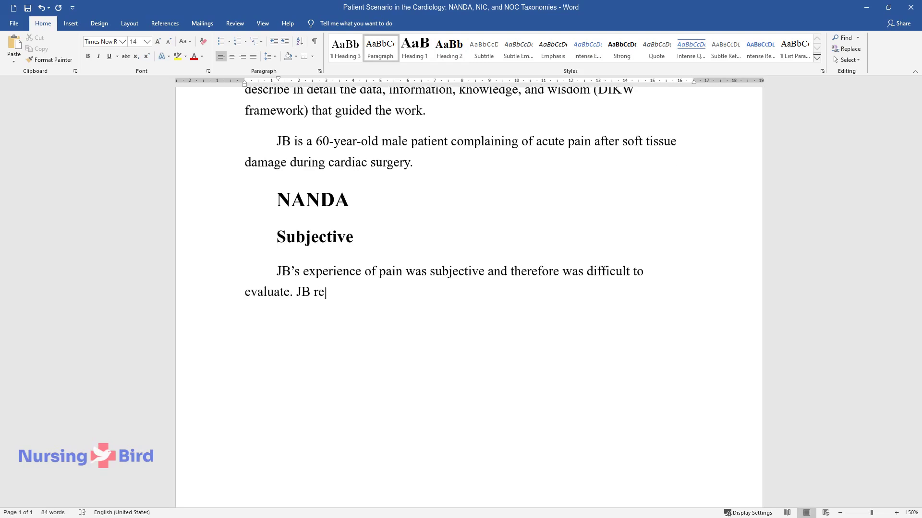
text(ported the pain as severe and t)
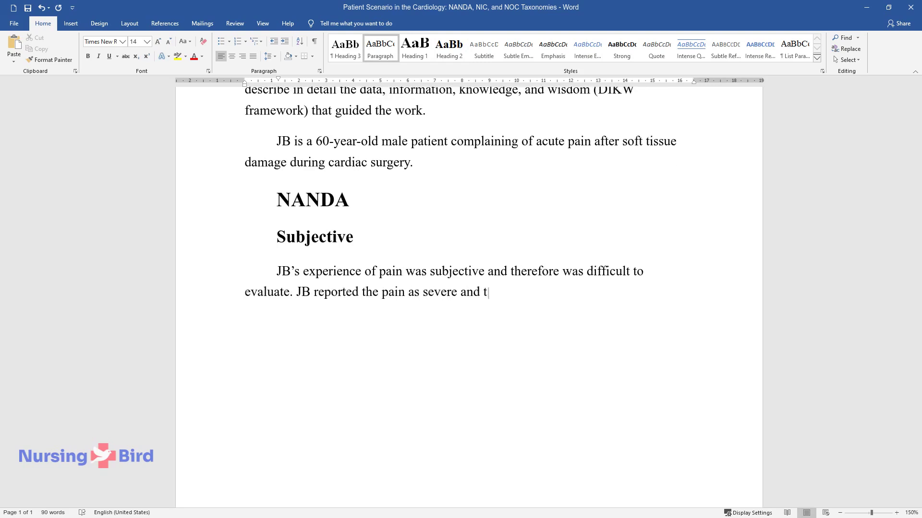
text(horough. This was, however, th)
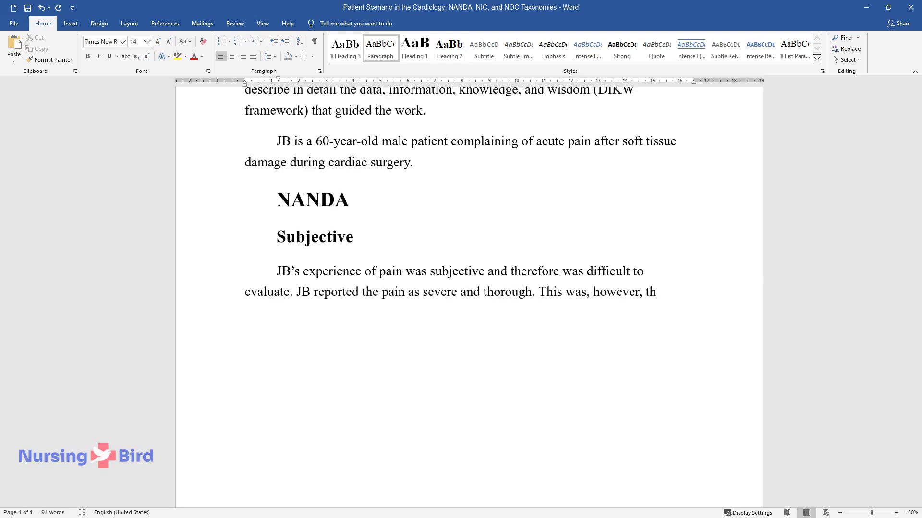
text(e most reliable method to asses)
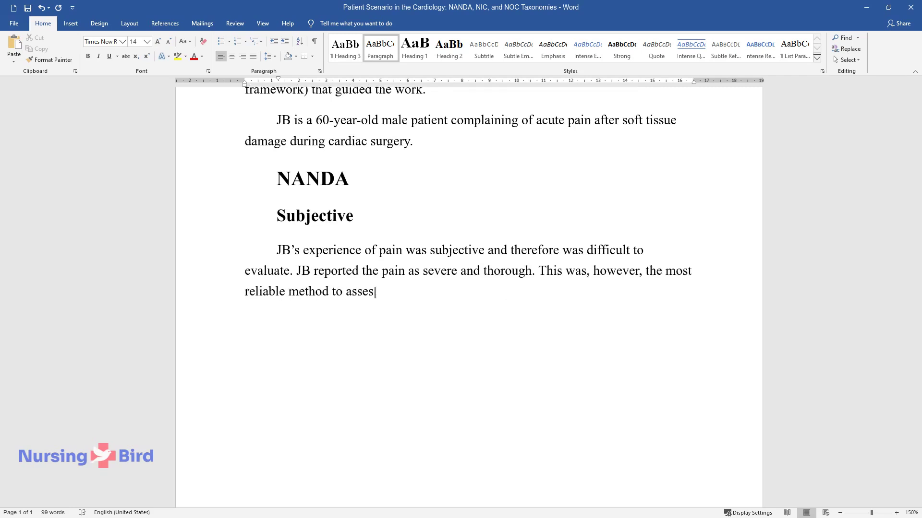
text(s his pain. JB had cognitive abilities and was unlikely to ex)
text(aggerate)
text( his condition on the p)
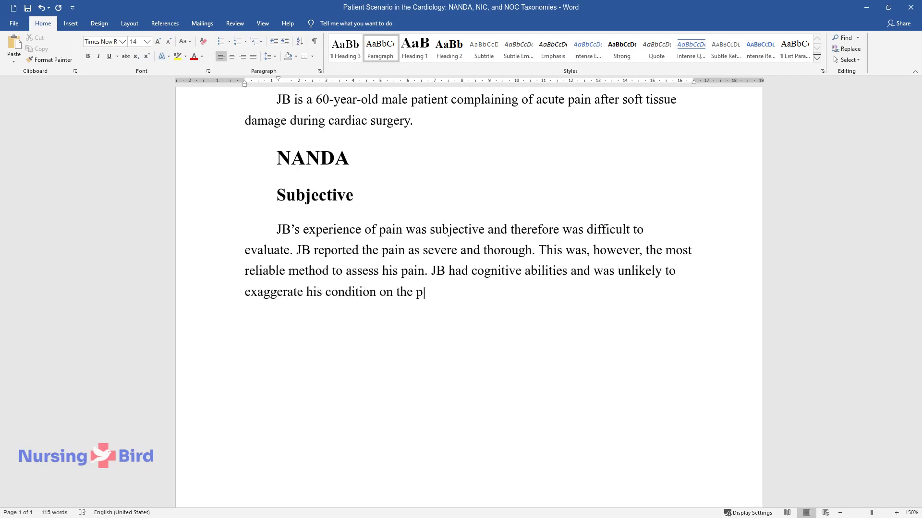
text(ain rating scale when he indica)
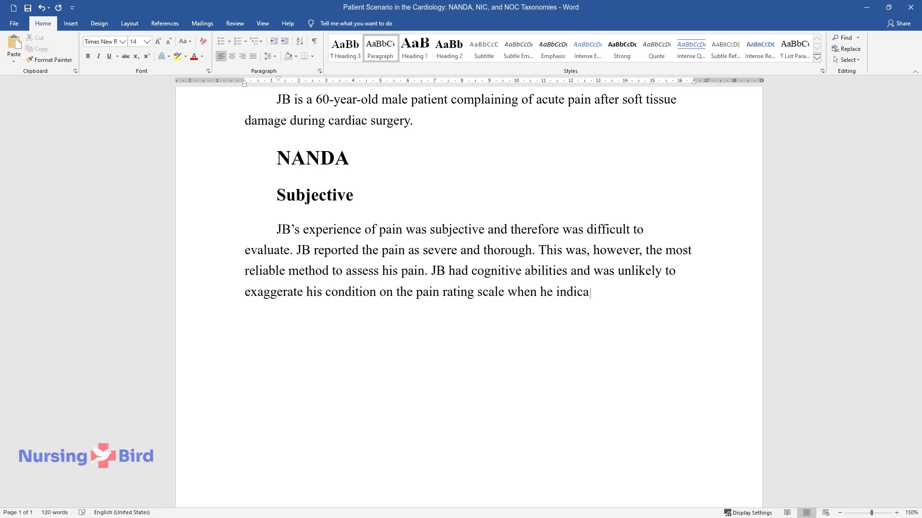
text(ted the pain intensity at 8 out)
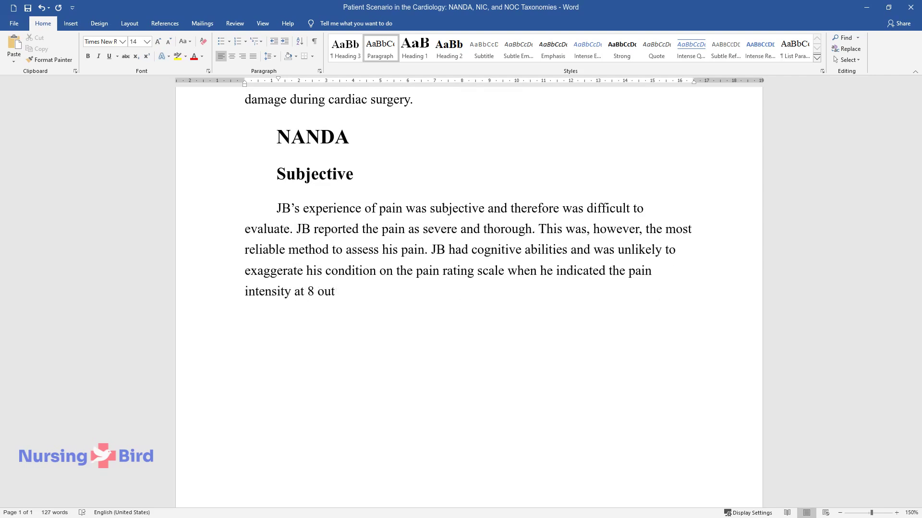
text( of a possible 10.)
key(Return)
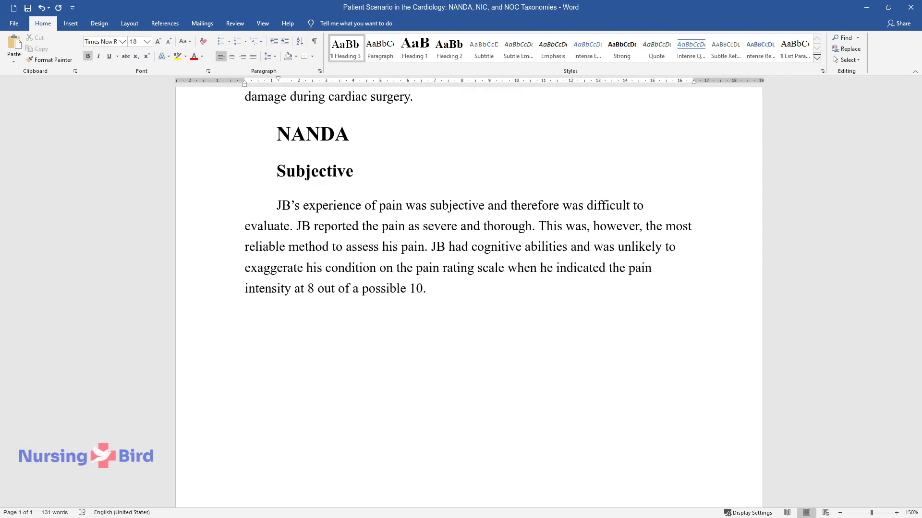
Add the 'Objective' subheading and the paragraph on observable and autonomic pain reactions.
text(Objective)
key(Return)
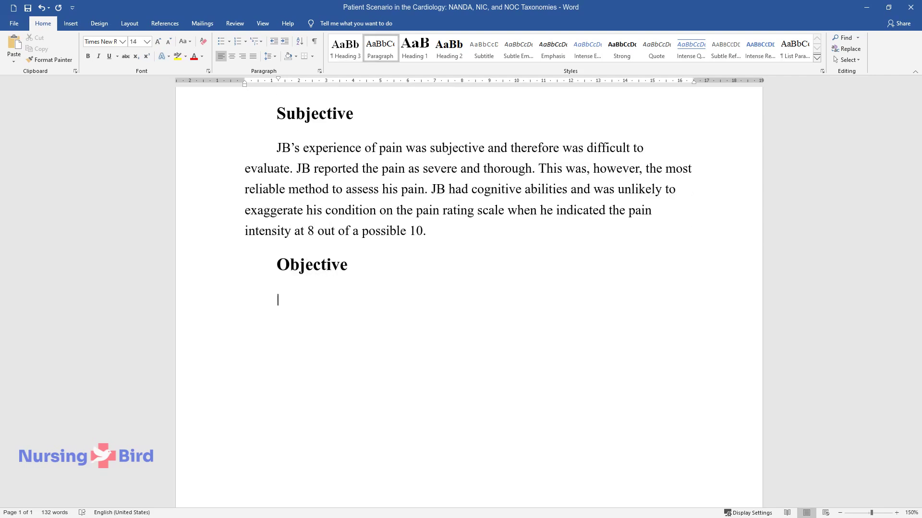
text(It is recognized that )
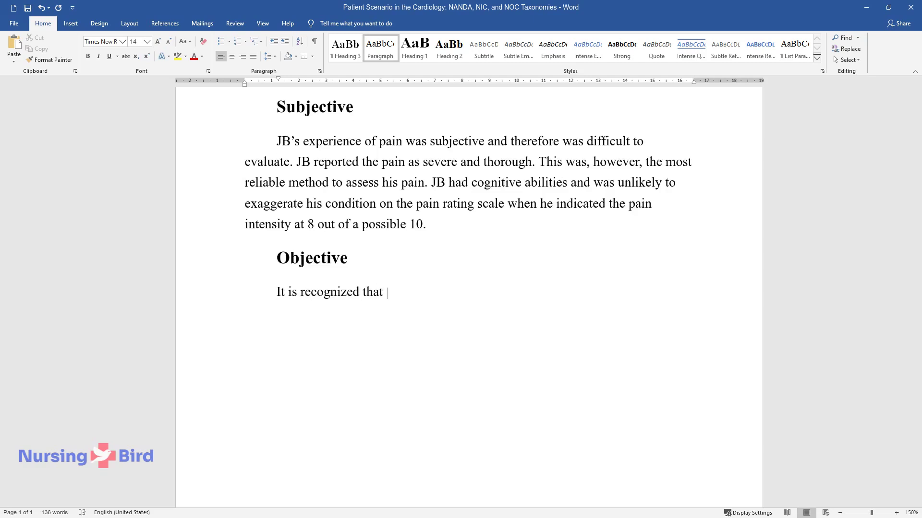
text(patients may depict pain in highly)
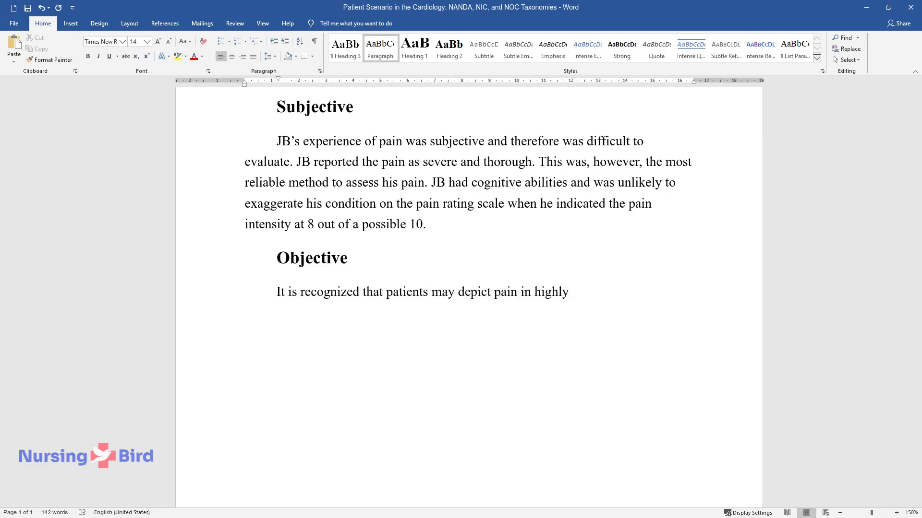
text( variable manners. Objective reporting aim)
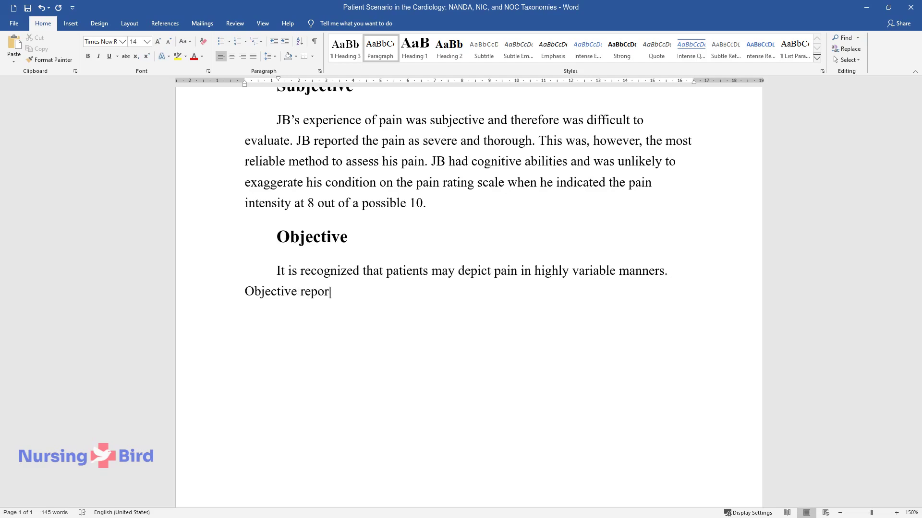
text(s to avoid the challenge a)
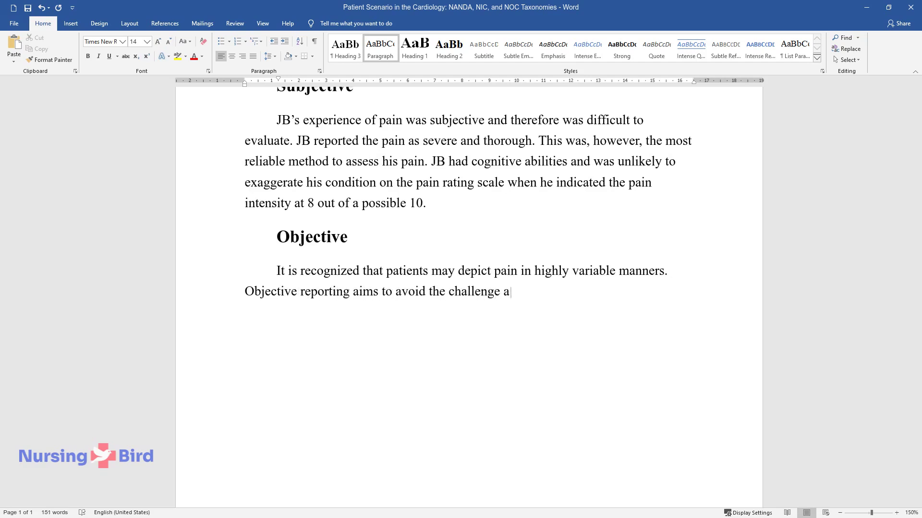
text(ssociated with self-reporting. Wh)
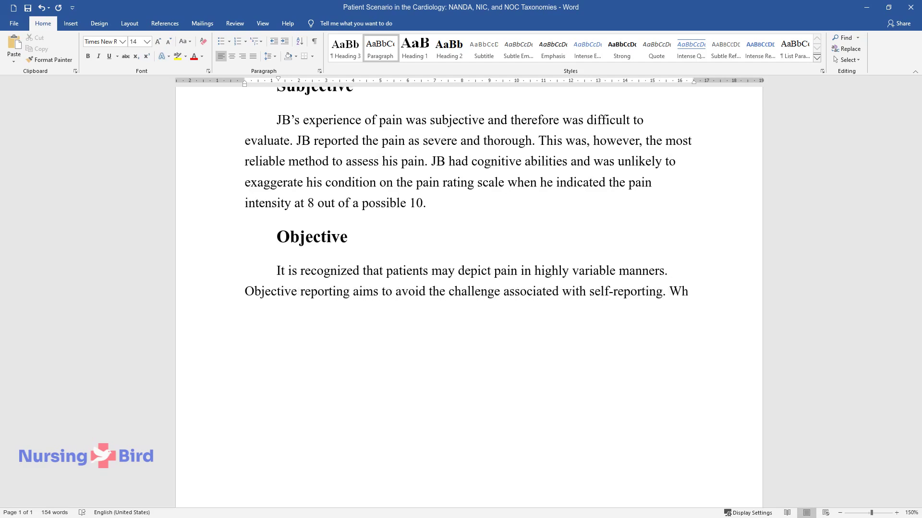
text(ile the patient's self-reporting, vital sig)
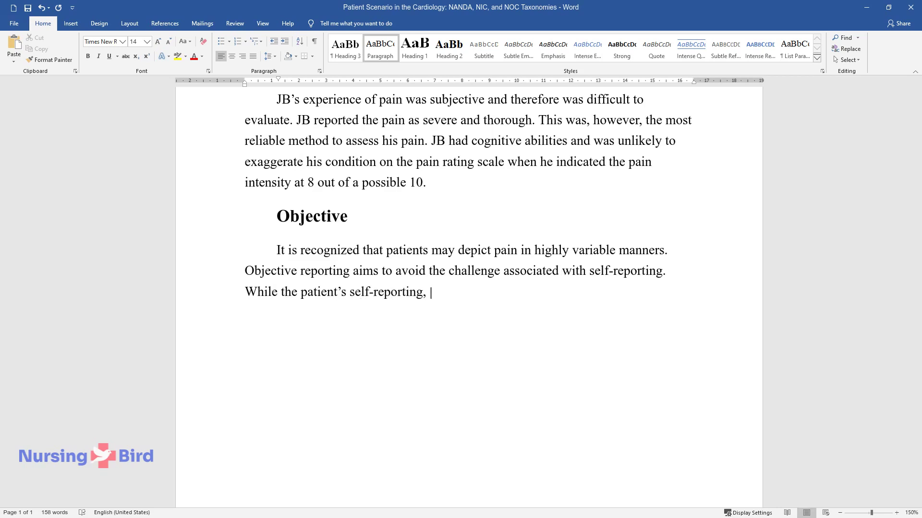
text(ns, and behaviors are imp)
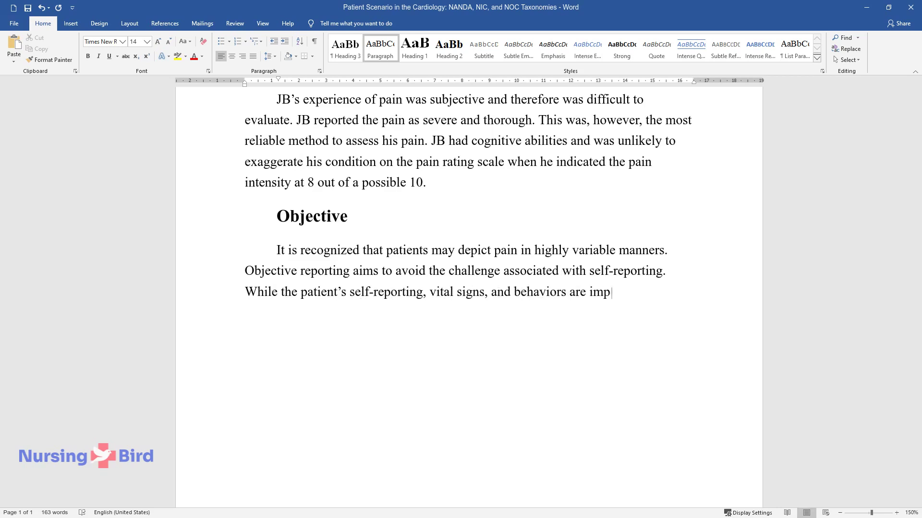
text(ortant, observable reactions to pa)
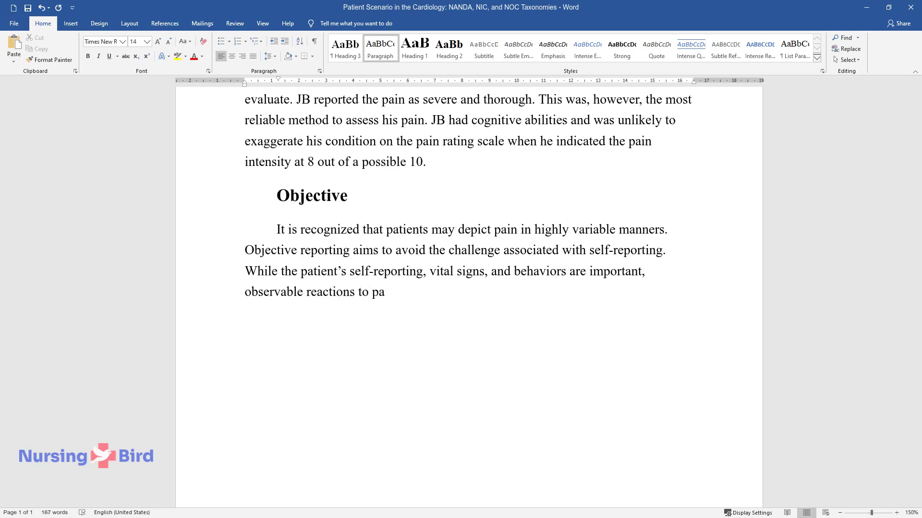
text(in are necessary particularly when)
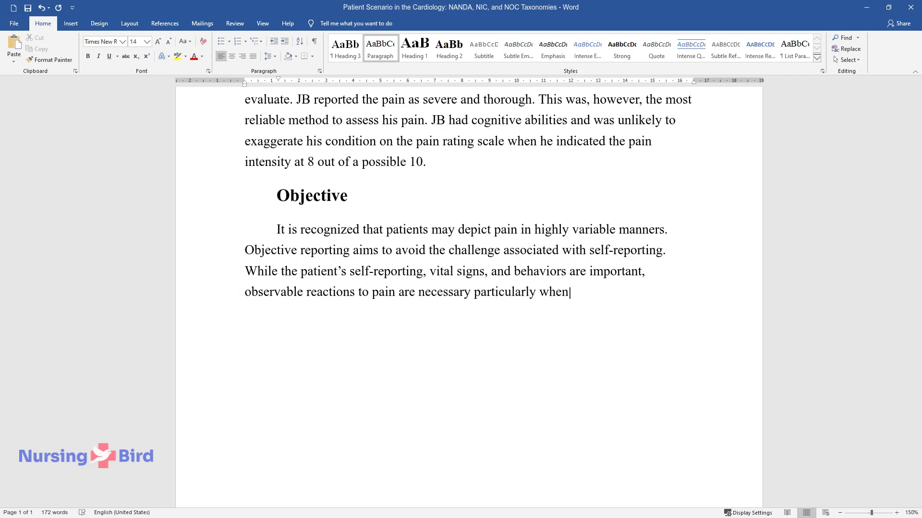
text( the patient is unable to use the )
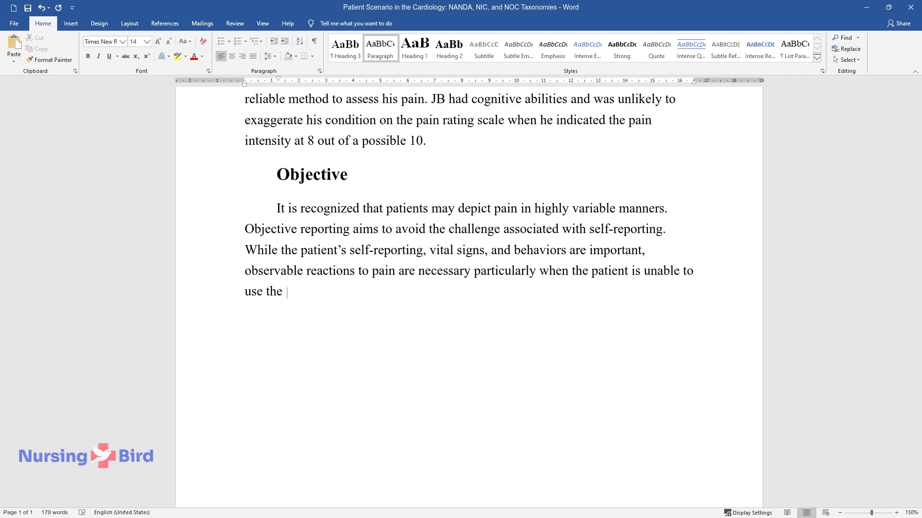
text(reporting scale due to impaired cognitive capabilities.)
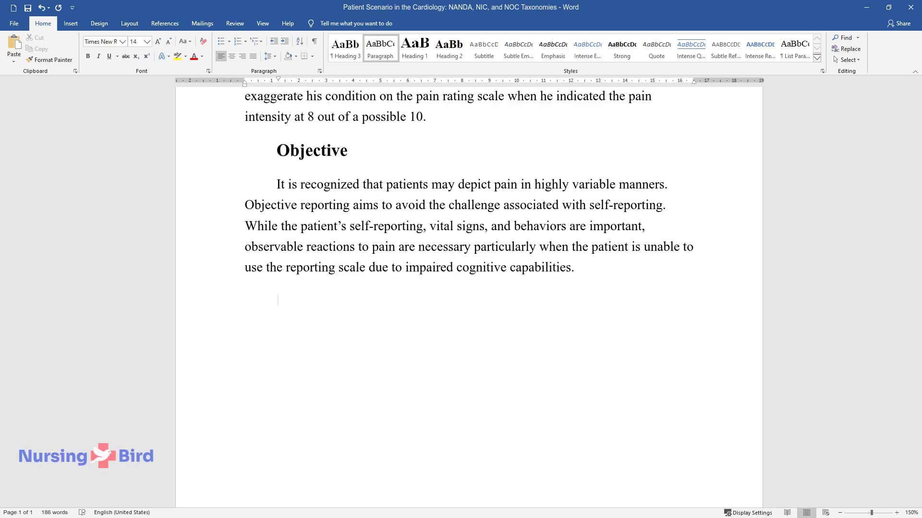
text(JB's observable reactions inc)
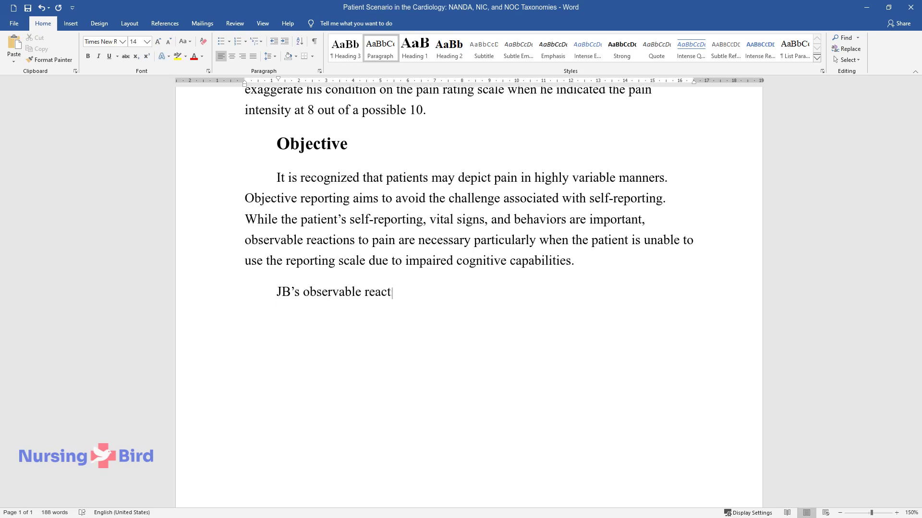
text(lude the inability to )
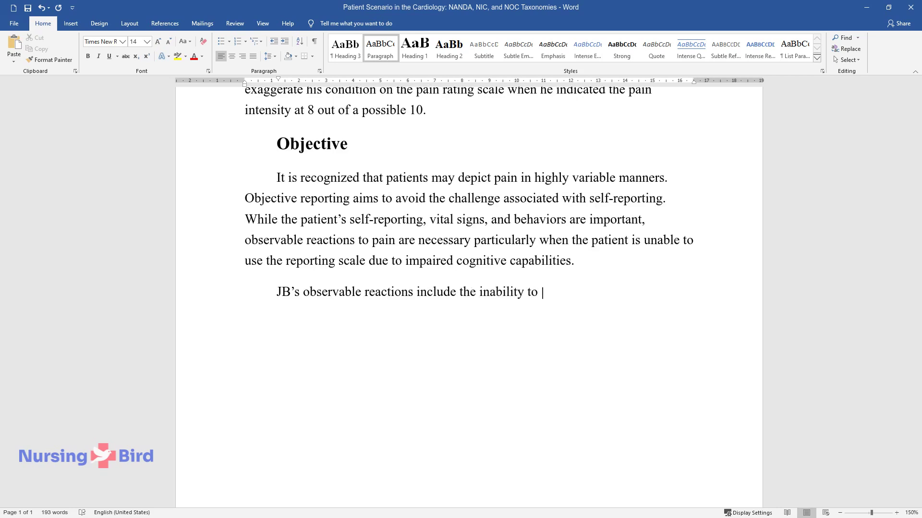
text(sleep for long, perform physica)
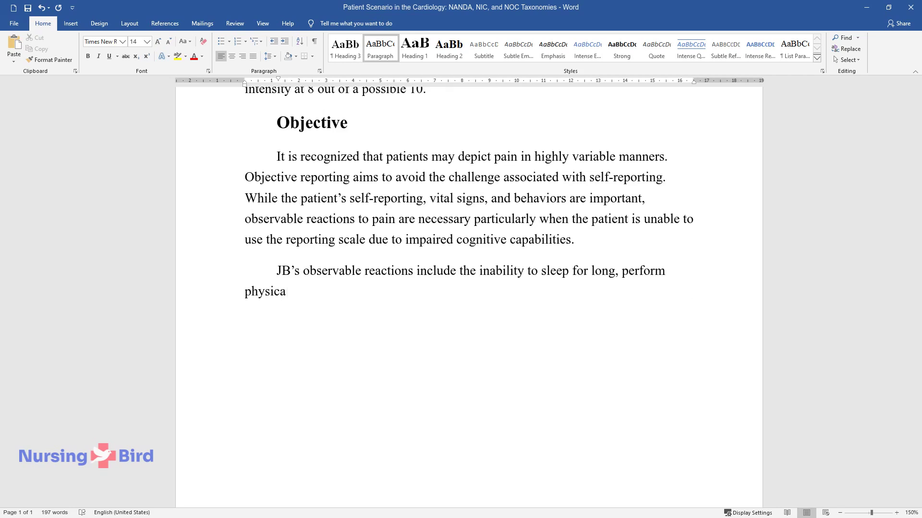
text(l activities, or move his uppe)
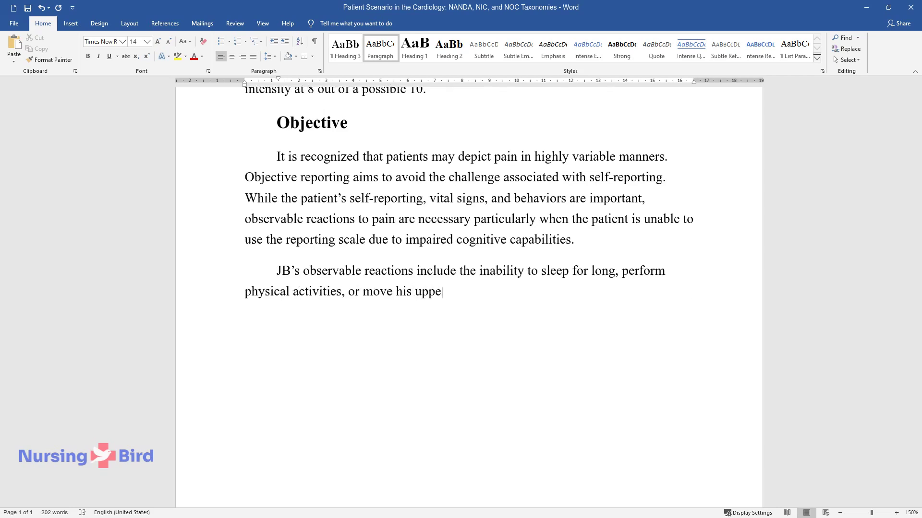
text(r limbs. JB is also unable to )
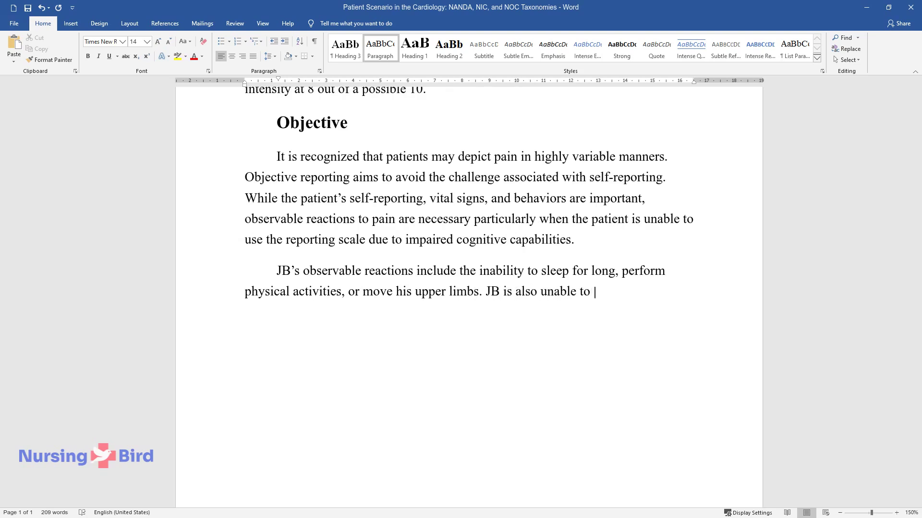
text(do certain activities of daily)
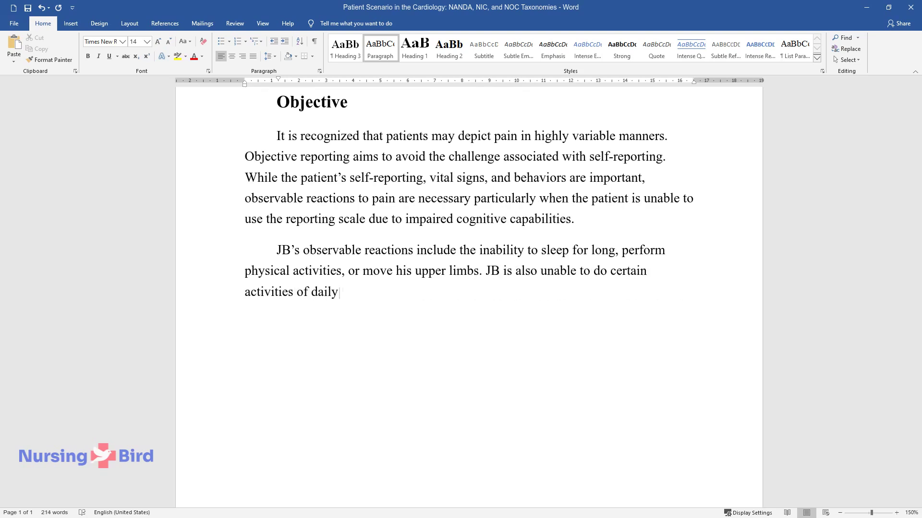
text( living such as taking care of )
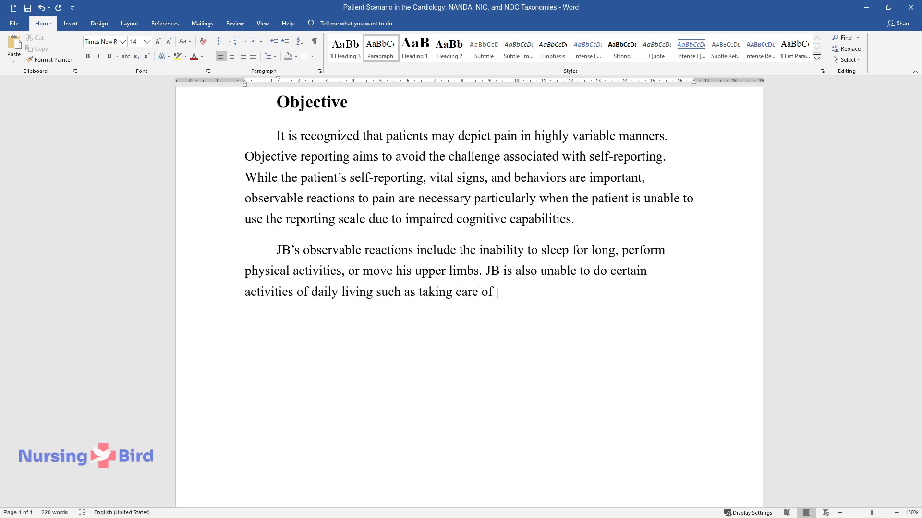
text(himself. JB's upper limbs tend to be restrain)
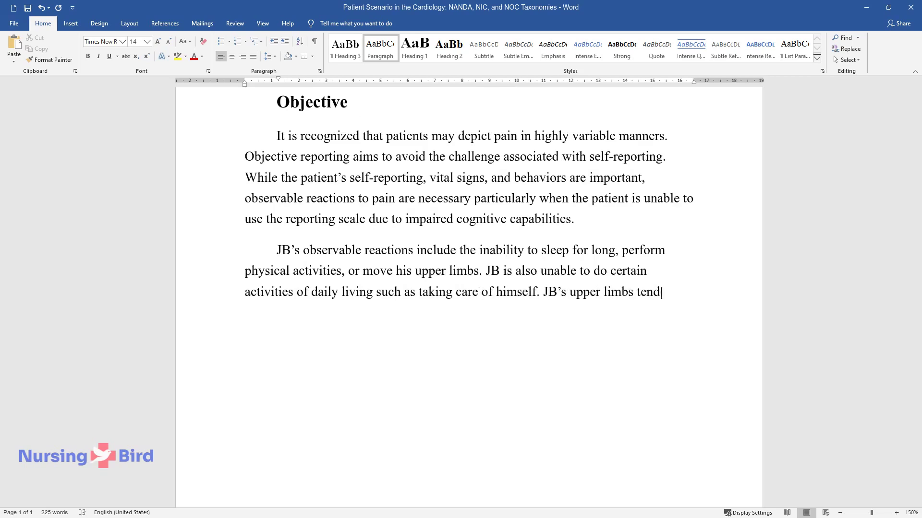
text(ed. Occasionall)
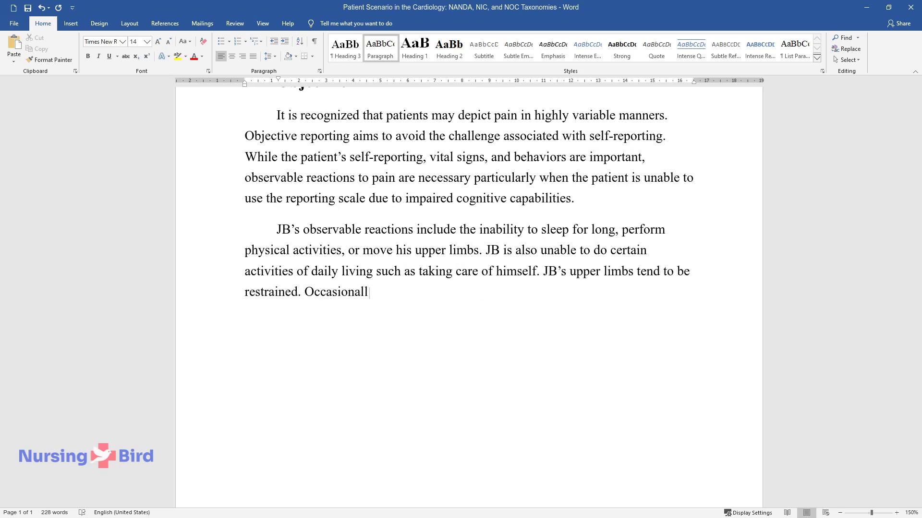
text(y, when the pain becomes severe)
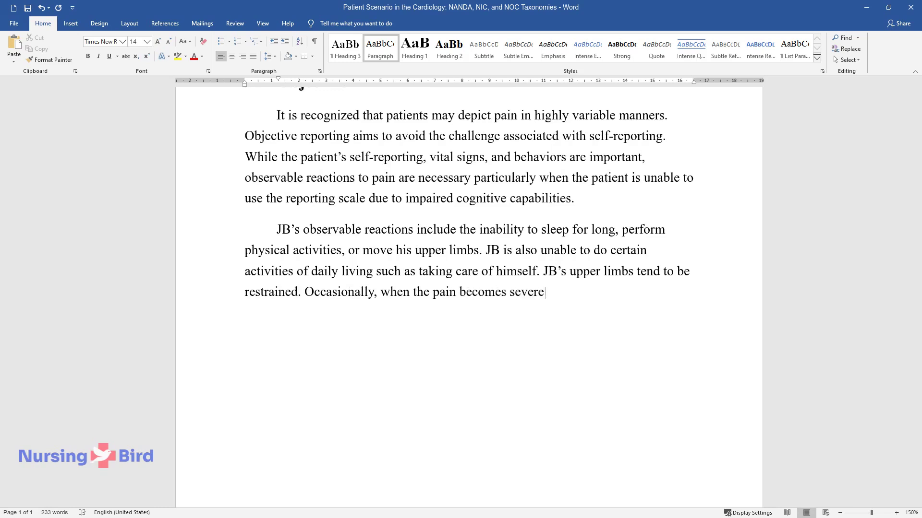
text(, there are notable autonomic reaction)
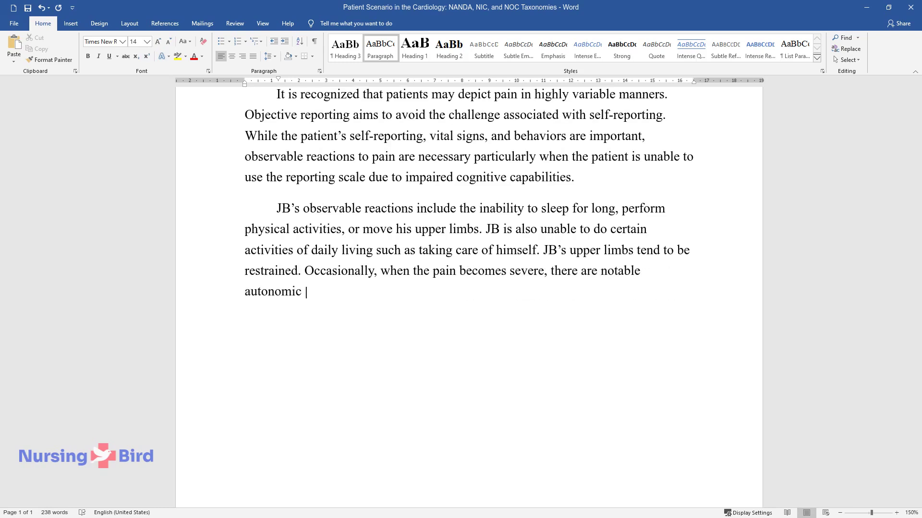
text(s in him. For instance)
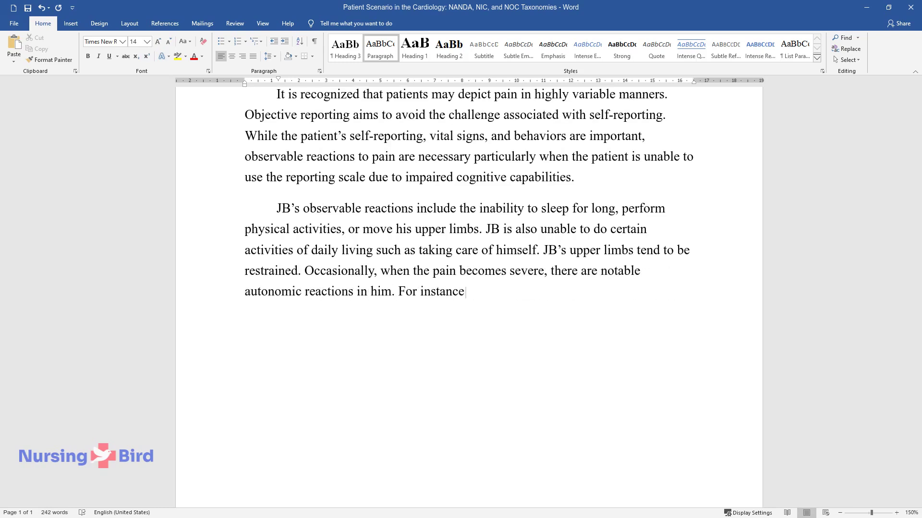
text(, JB’s blood pressure rises, he)
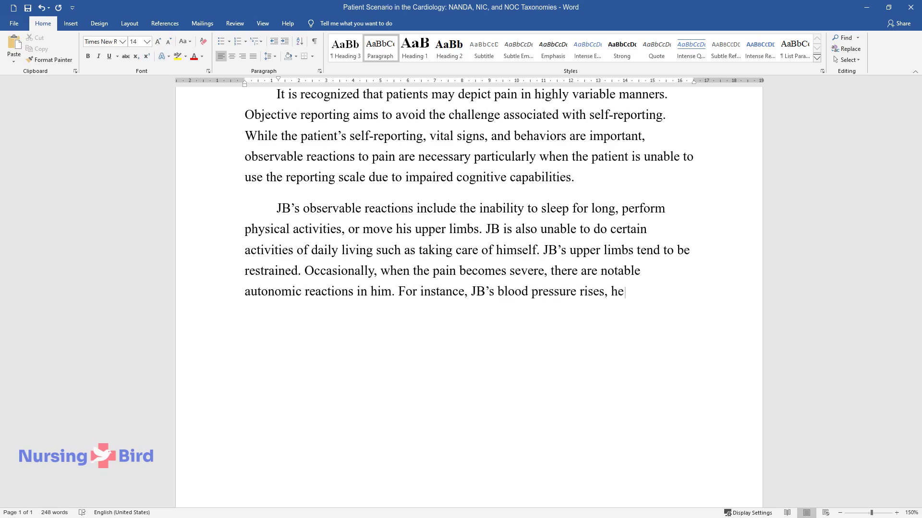
text( sweats (diapho)
text(resis), his pul)
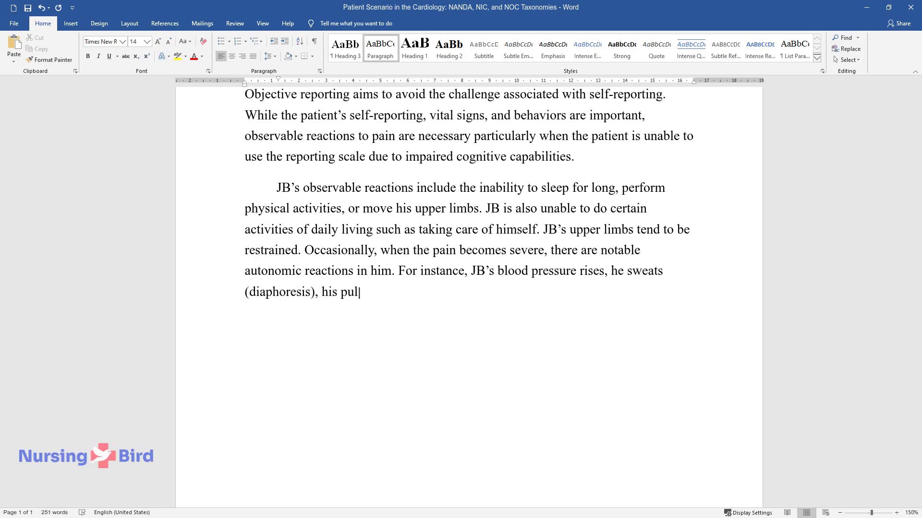
text(se rate rises, and he becomes )
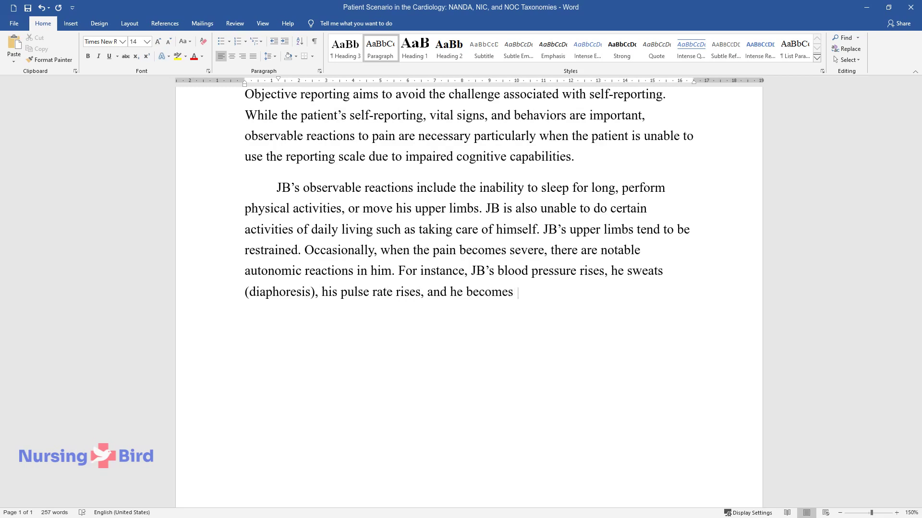
text(thirsty and breathes deeply.)
key(Return)
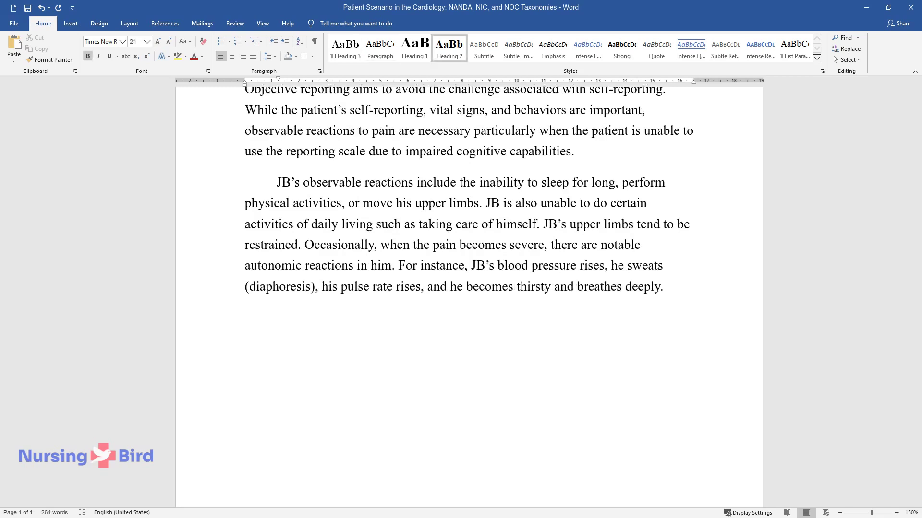
Add the 'NIC' heading with its opening sentence and an Analgesic Administration bullet.
text(NIC)
key(Return)
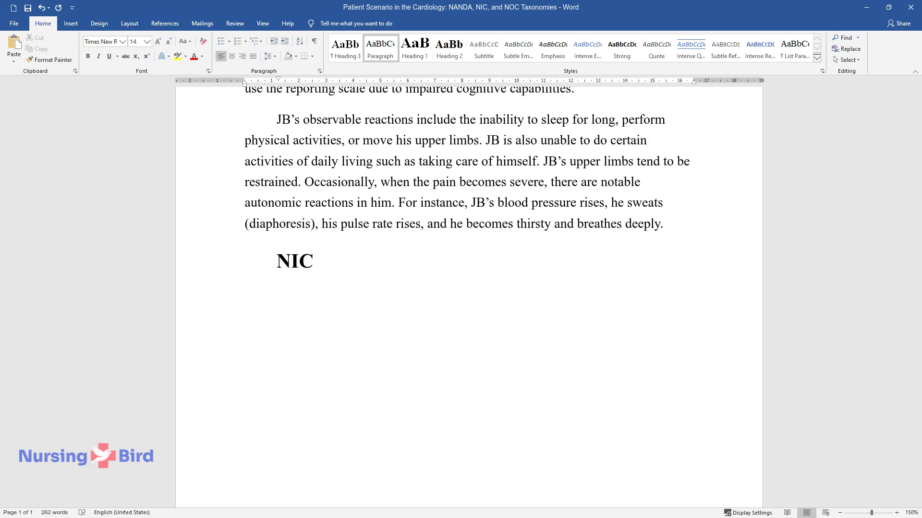
text(JB's acute pain r)
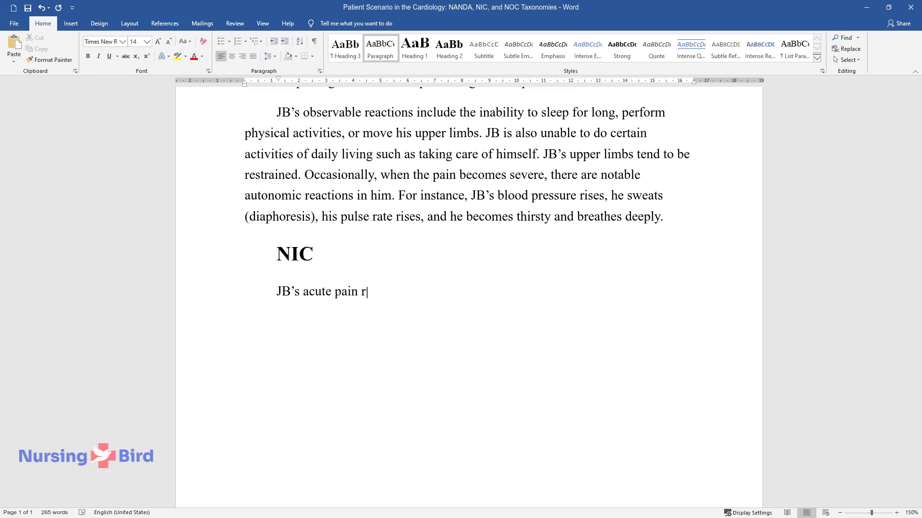
text(equires effective interventi)
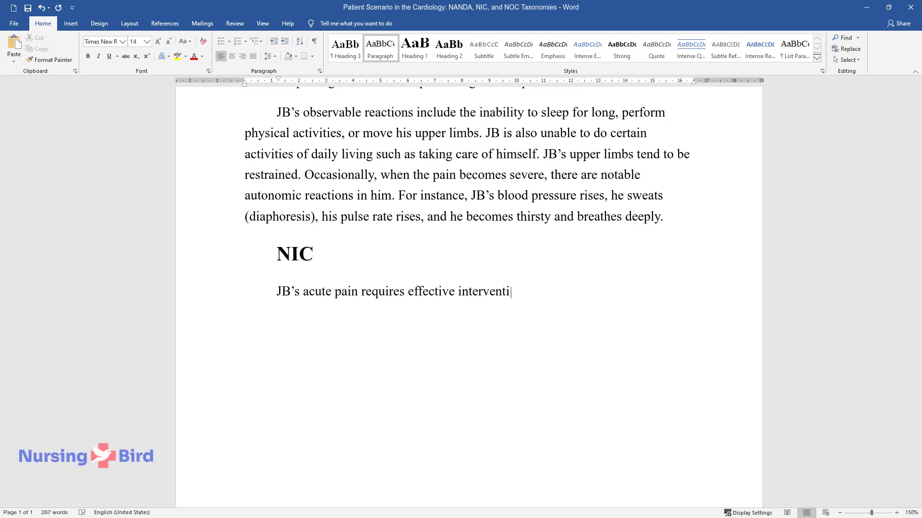
text(on.Analgesic A)
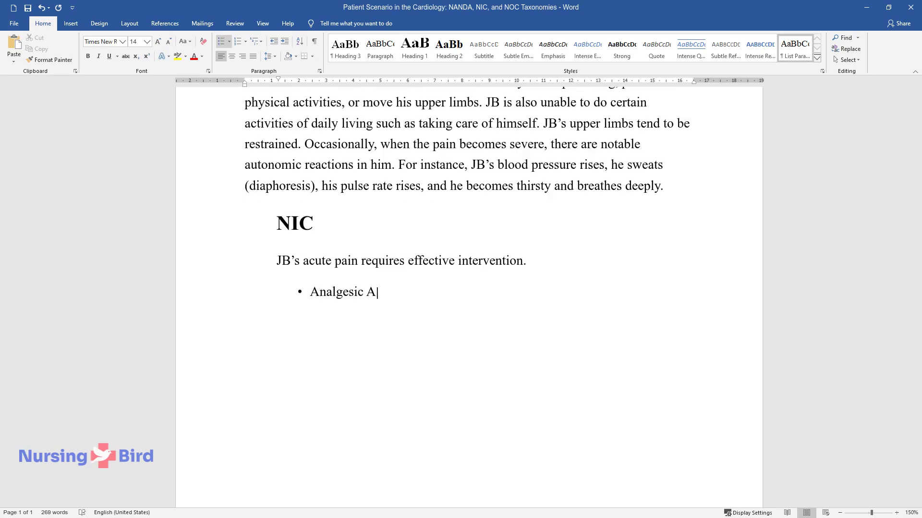
text(dministration – strong evidence ha)
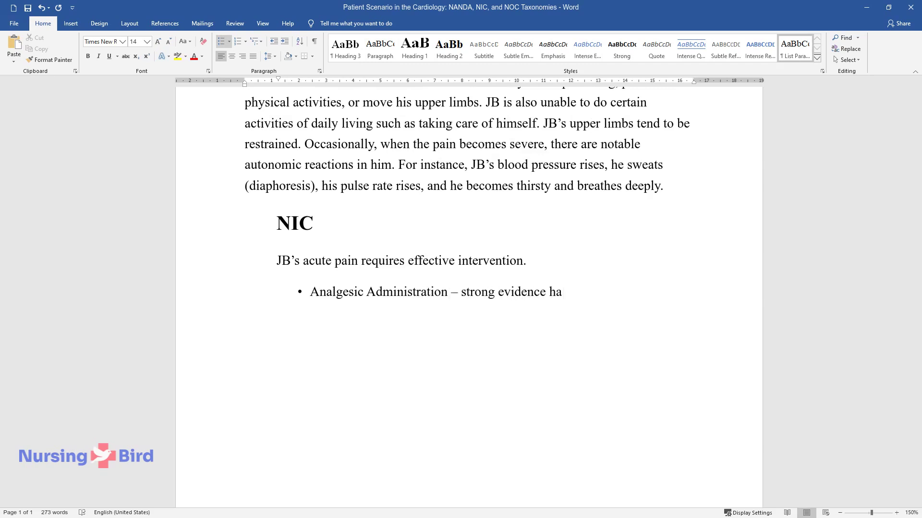
text(s shown the effectiveness of analg)
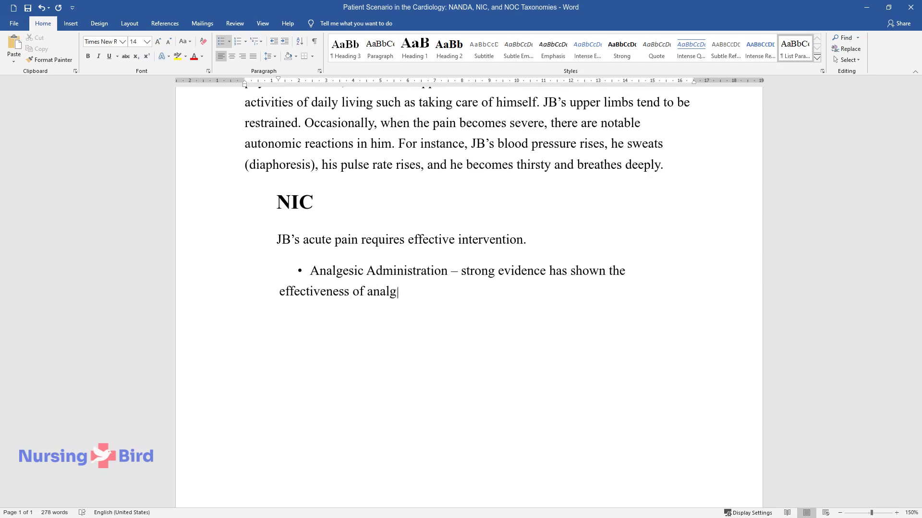
text(esic administration to control acu)
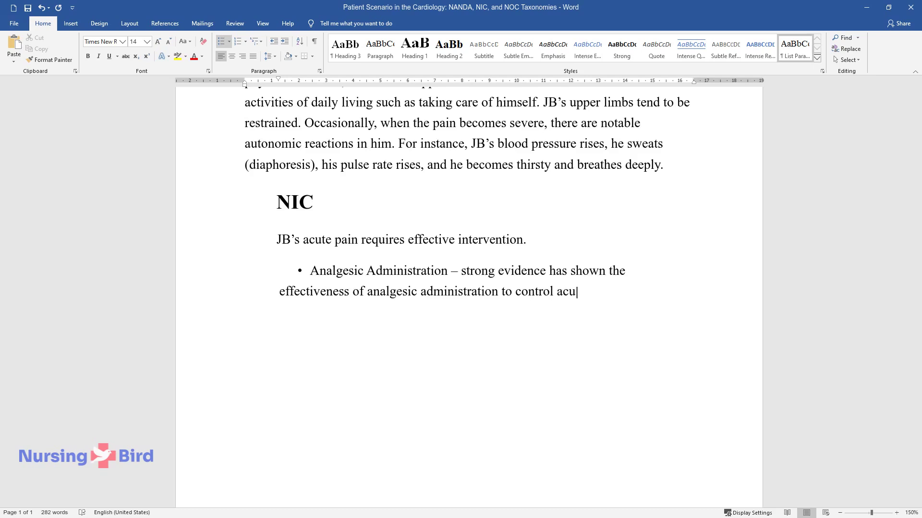
text(te soft tissue injuries and subseq)
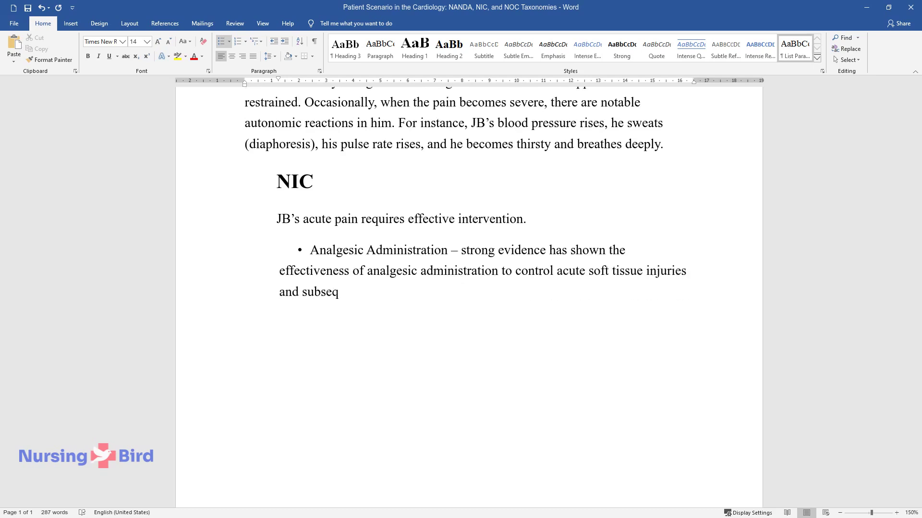
text(uent pain.)
Add the 'Conscious Sedation' and 'Pain Management' bullets to the NIC list.
key(Return)
text(Consc)
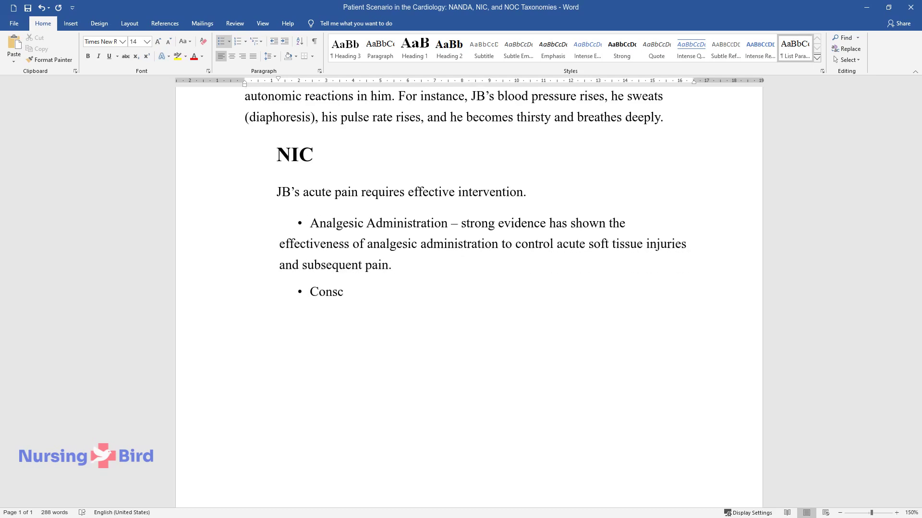
text(ious Sedation – the treatment for )
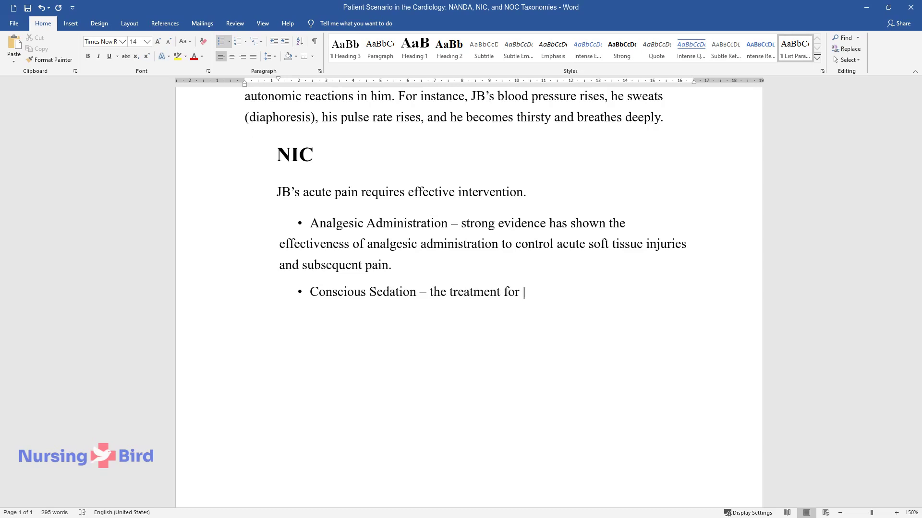
text(severe pain will require conscious)
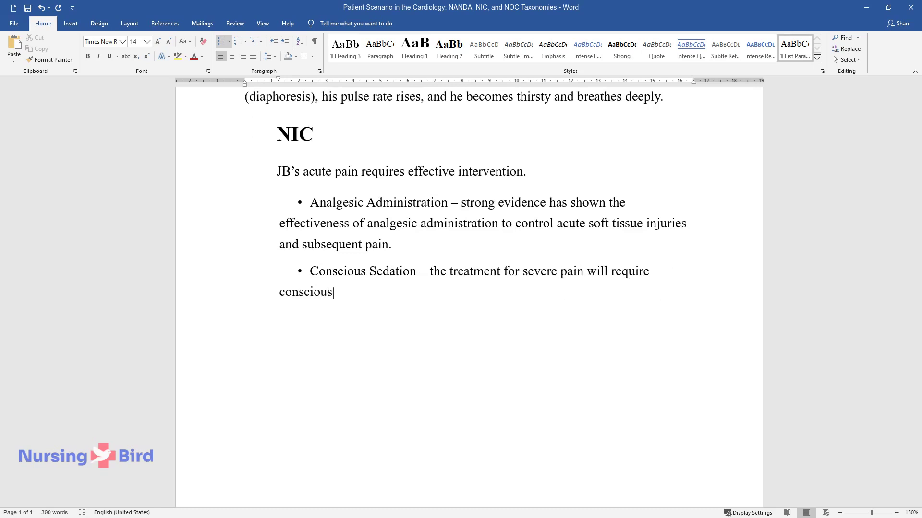
text( sedation to ensure that JB mainta)
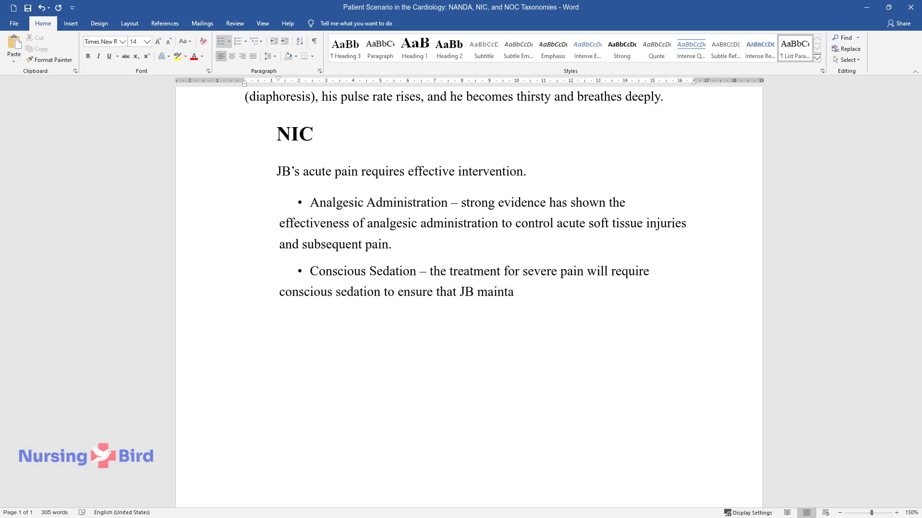
text(ins consciousness, is not afraid, )
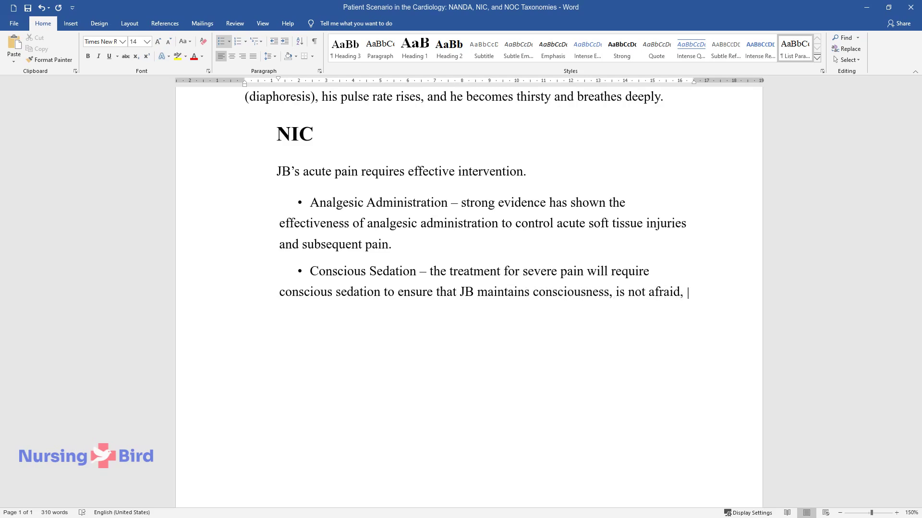
text(reacts to physical commands, exper)
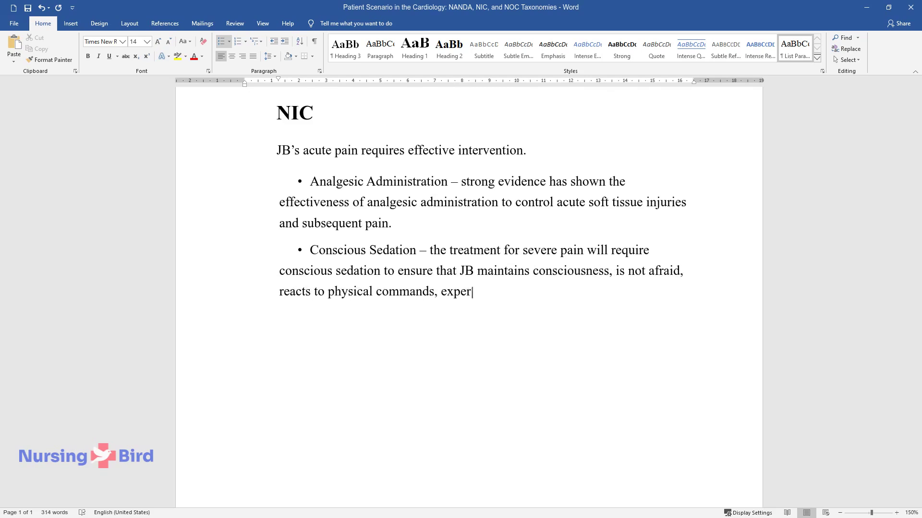
text(iences acceptable levels of pain,)
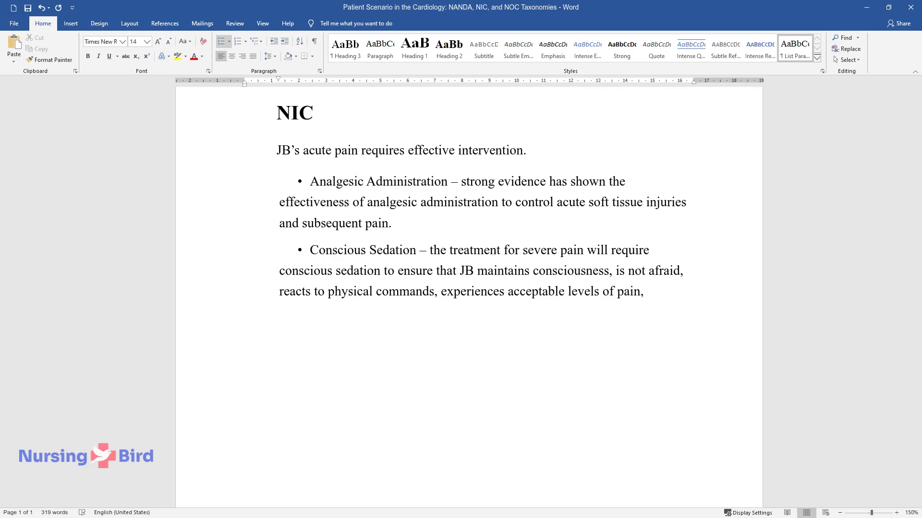
text( and lacks critical changes in vital signs during acute pain manageme)
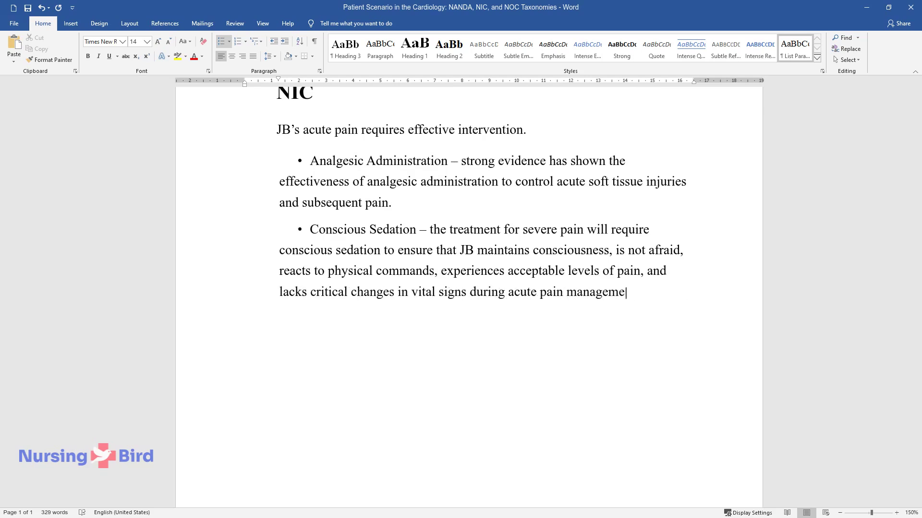
text(nt.)
key(Return)
text(Pain Manageme)
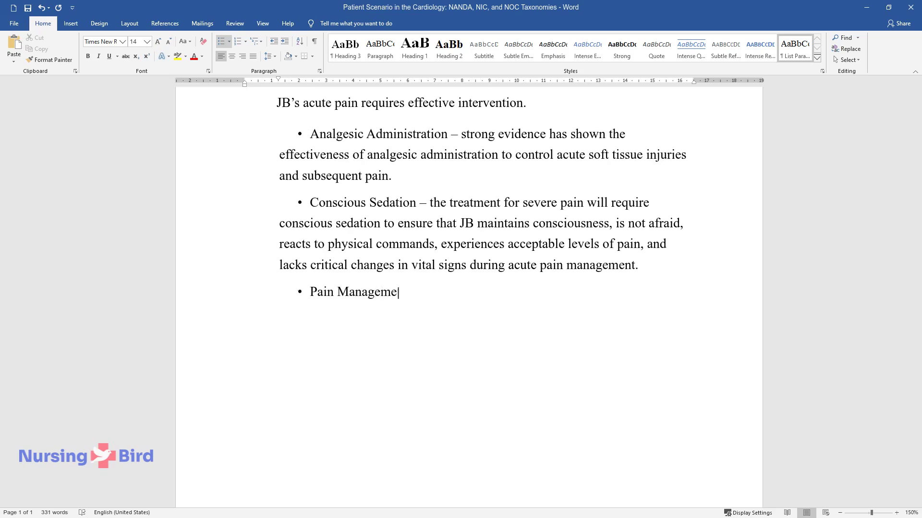
text(nt – JB requires pain management)
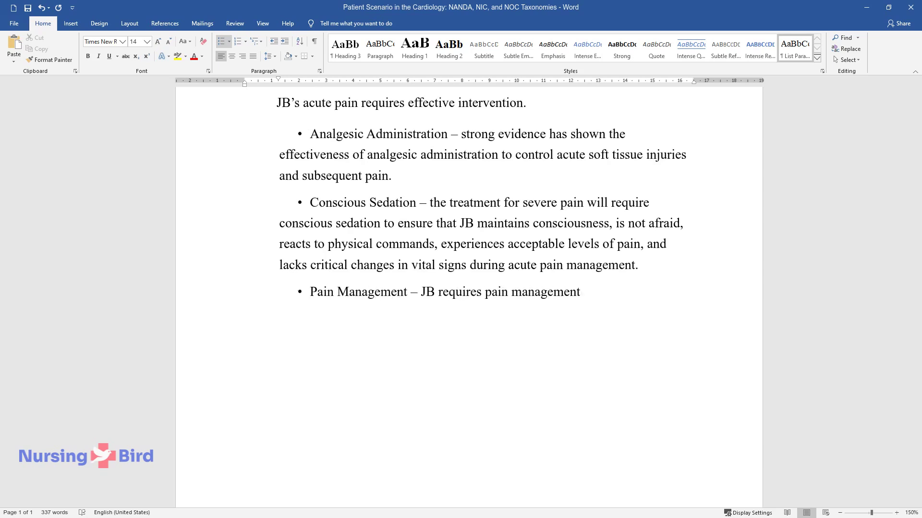
text( through medication to facilitate)
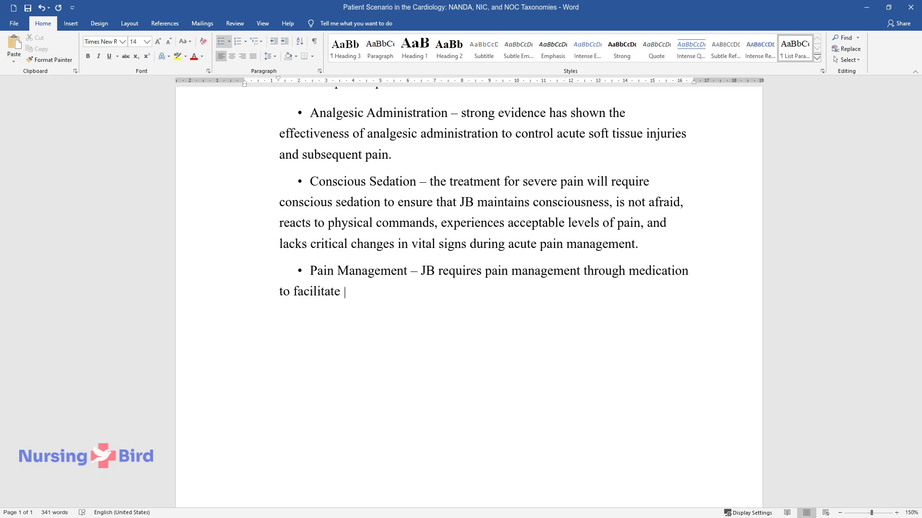
text( recovery and enhance the quality o)
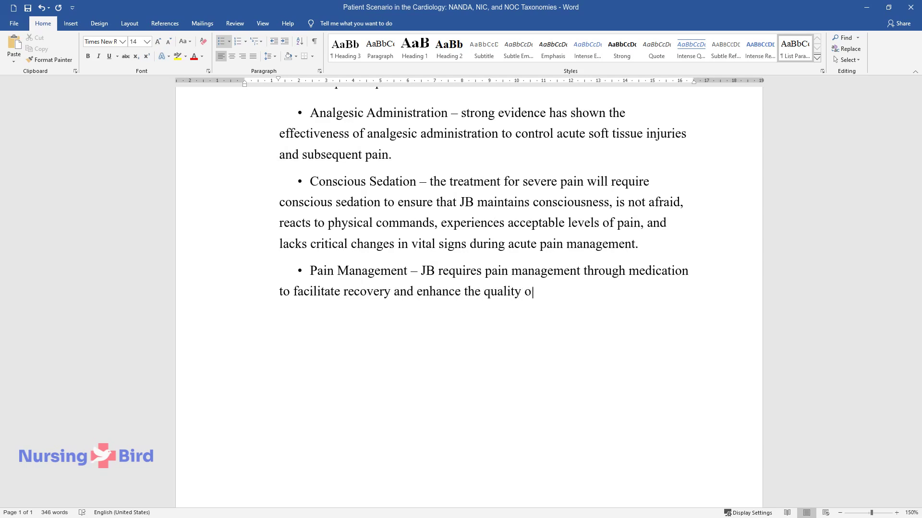
text(f life, comfort, and a sense of well-bein)
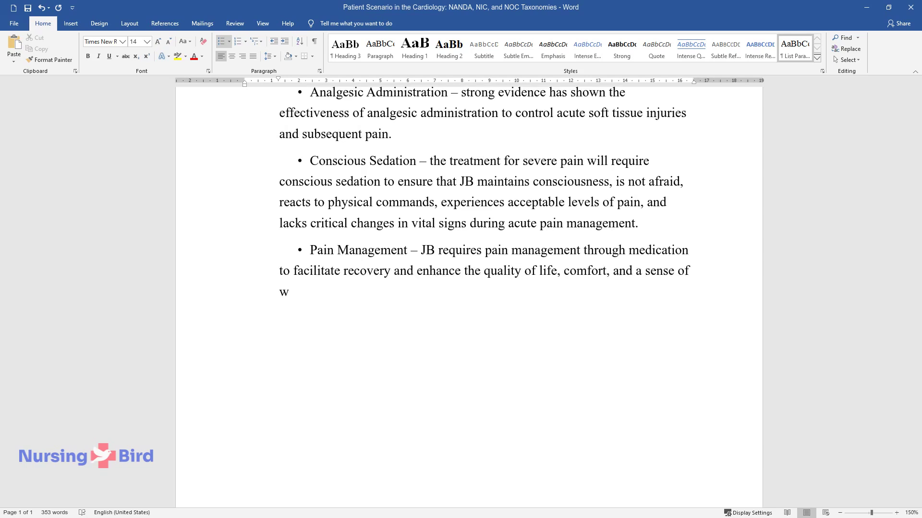
text(g.)
Add the 'Patient-Controlled Analgesia Assistance' bullet, then a 'NOC' heading below the list.
key(Return)
text(Patie)
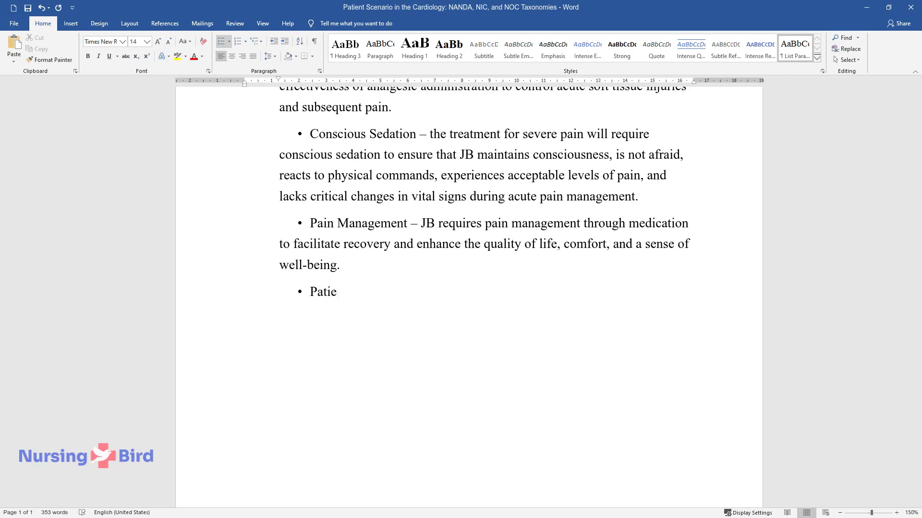
text(nt-Controlled Analgesia Assist)
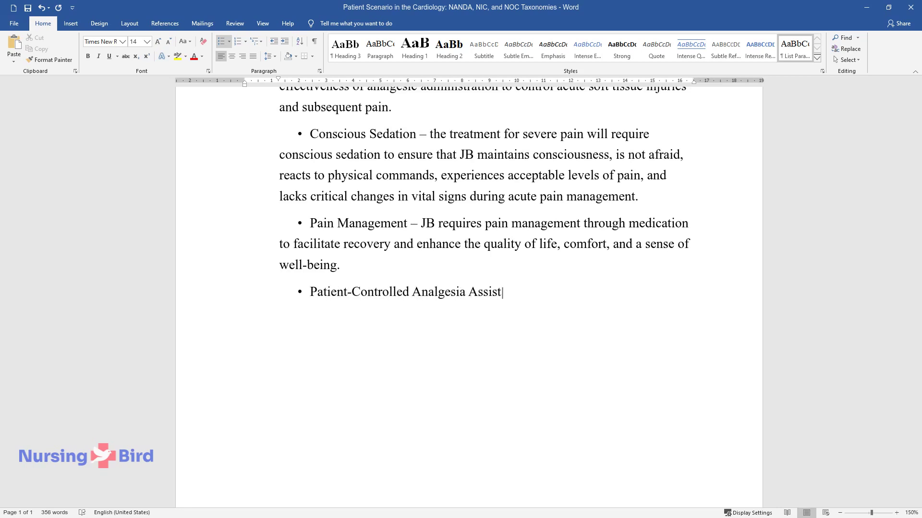
text(ance – JB will control his do)
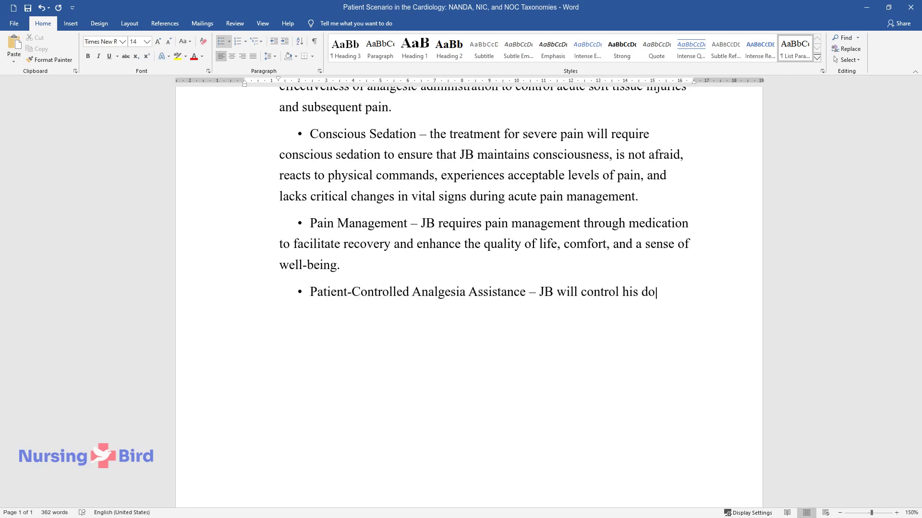
text(sage for pain relief and achi)
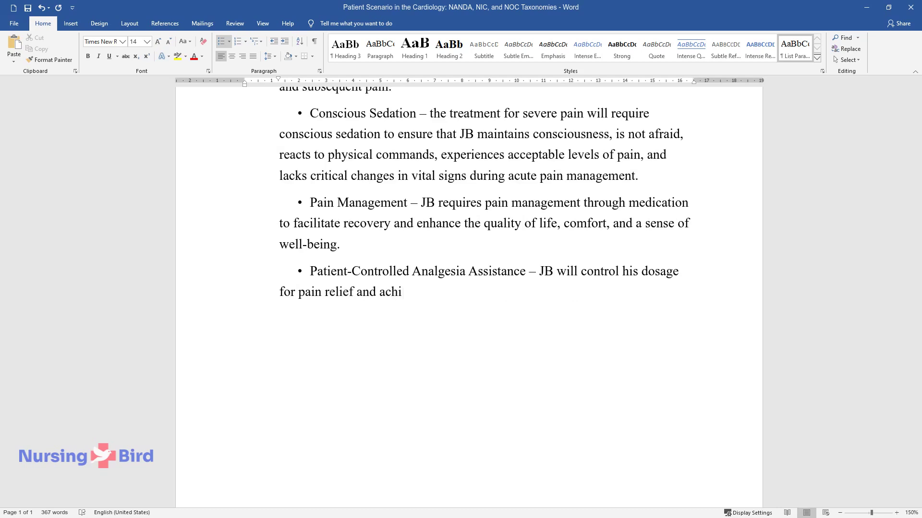
text(eve faster relief. Only JB can)
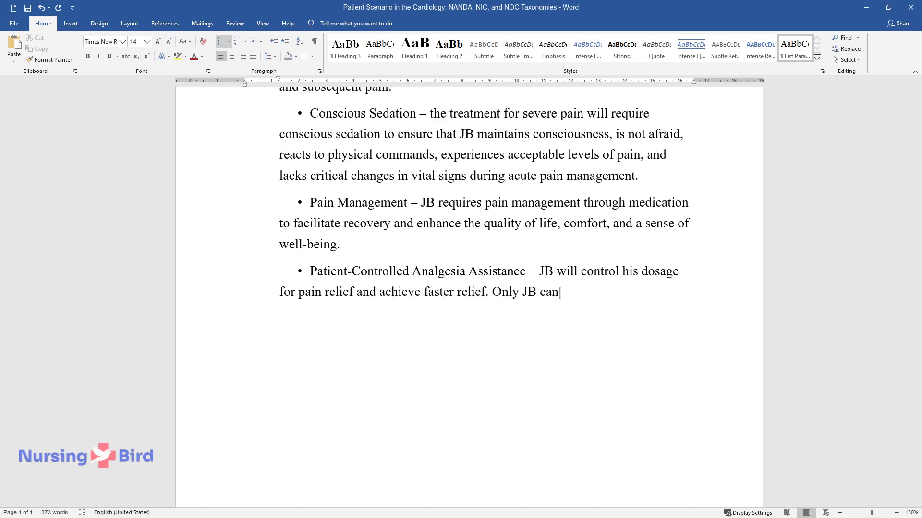
text( administer the medications a)
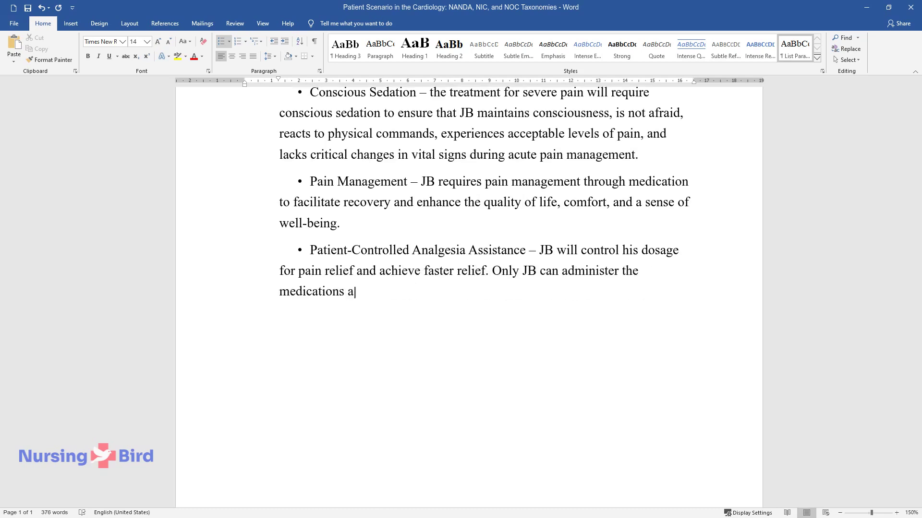
text(nd control intakes.)
key(Down)
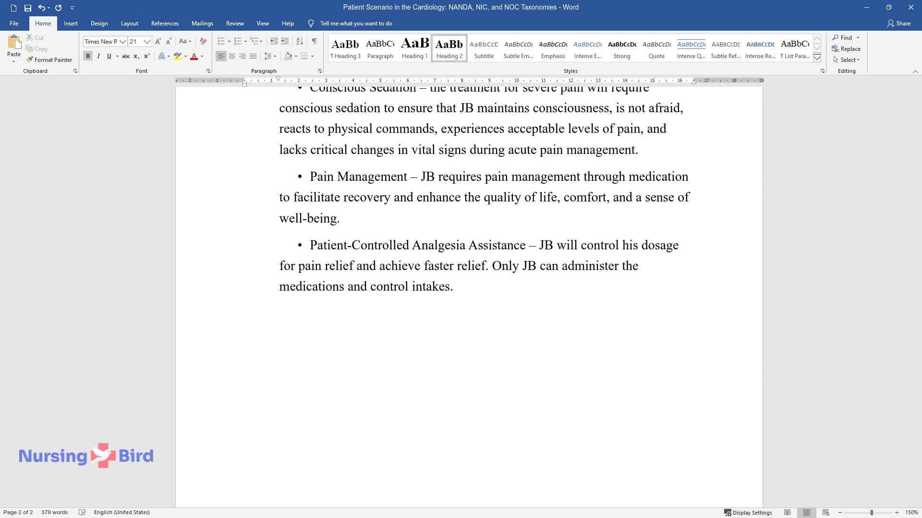
text(NOC)
key(Return)
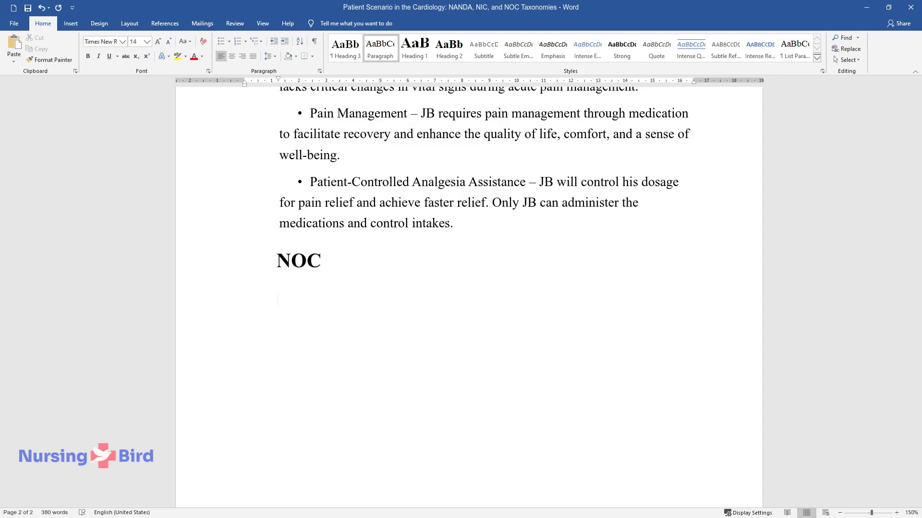
Write the NOC paragraph on pain level, pain control and comfort rate, then begin the pain-rating-scale bullet.
text(For the case of JB, the )
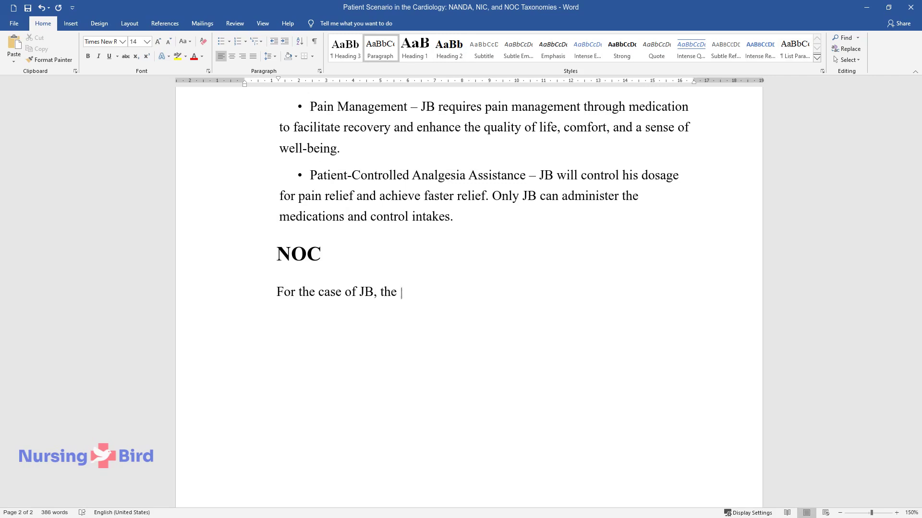
text(identified NOC elements)
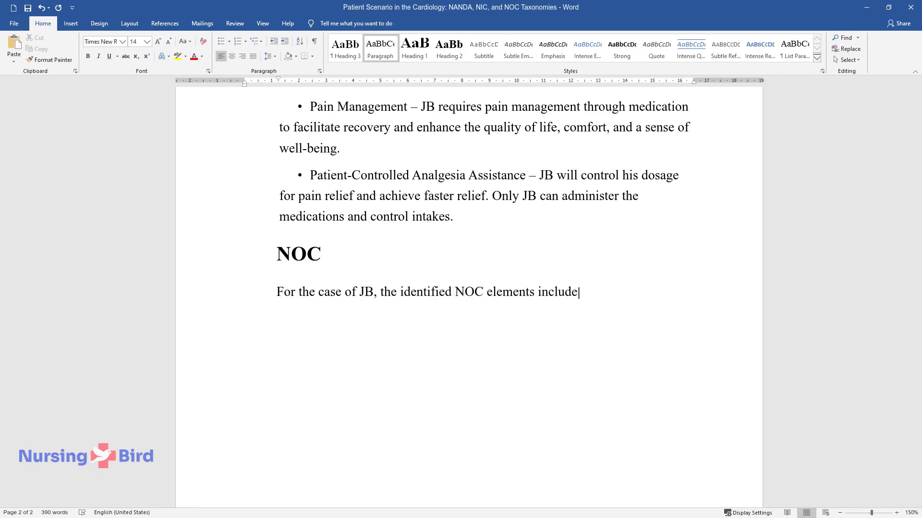
text(in control, and)
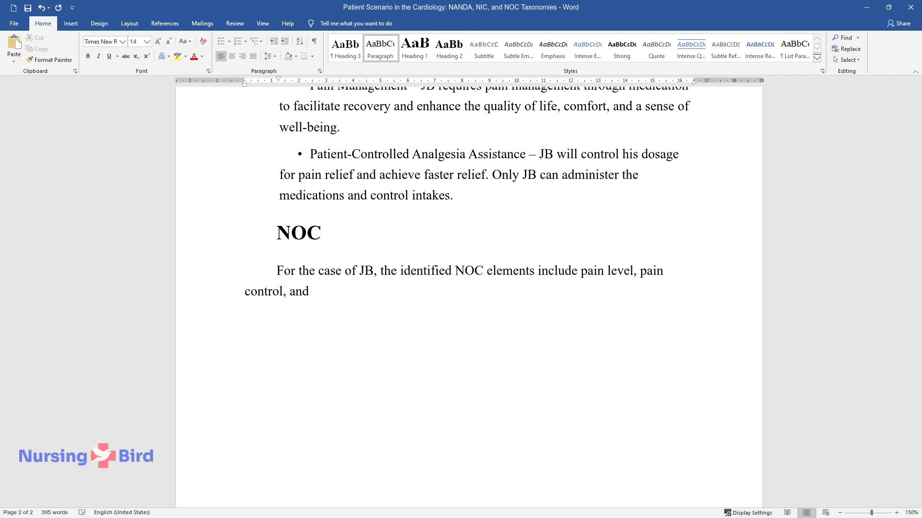
text( comfort rate. Disruptive effects of pain may also be noted. T)
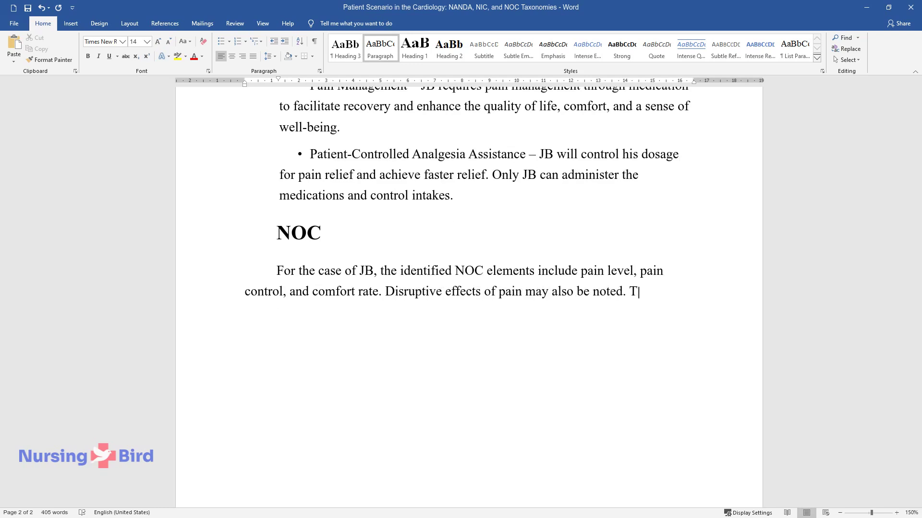
text(he expected pain management out)
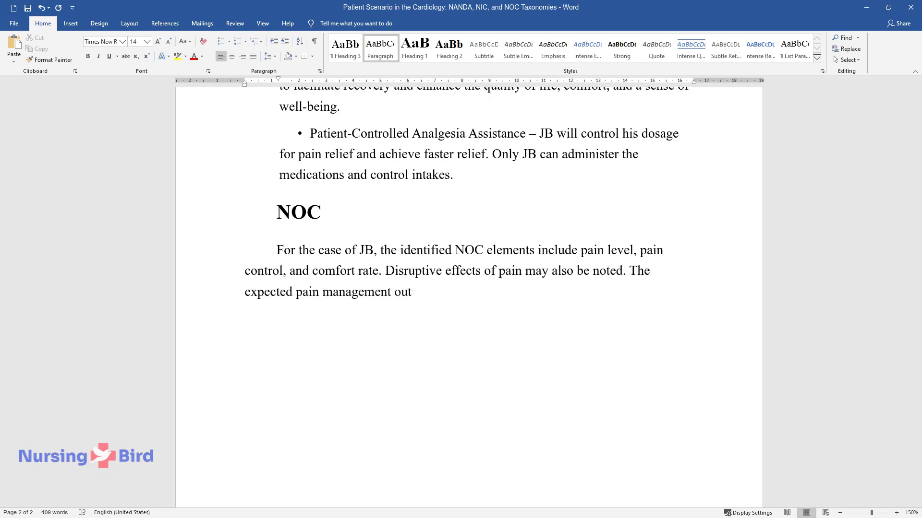
text(comes from JB generally include)
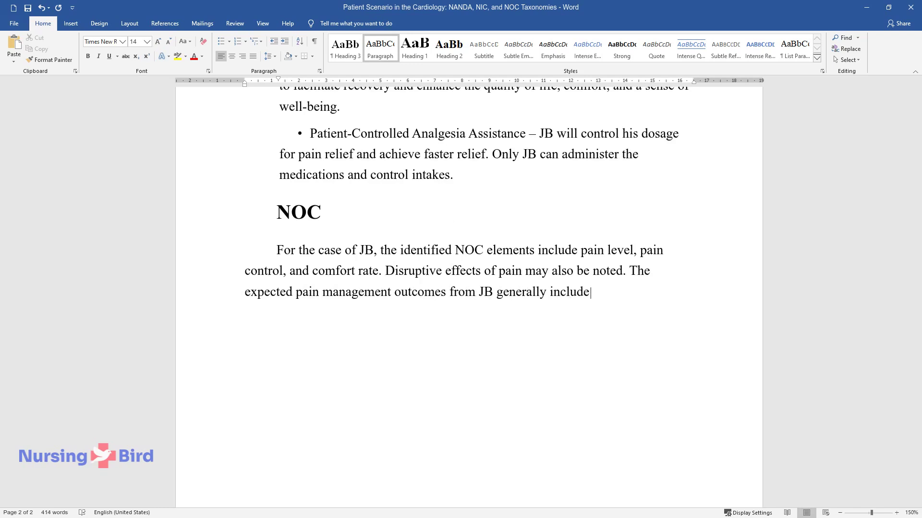
text( increased comfort levels, effe)
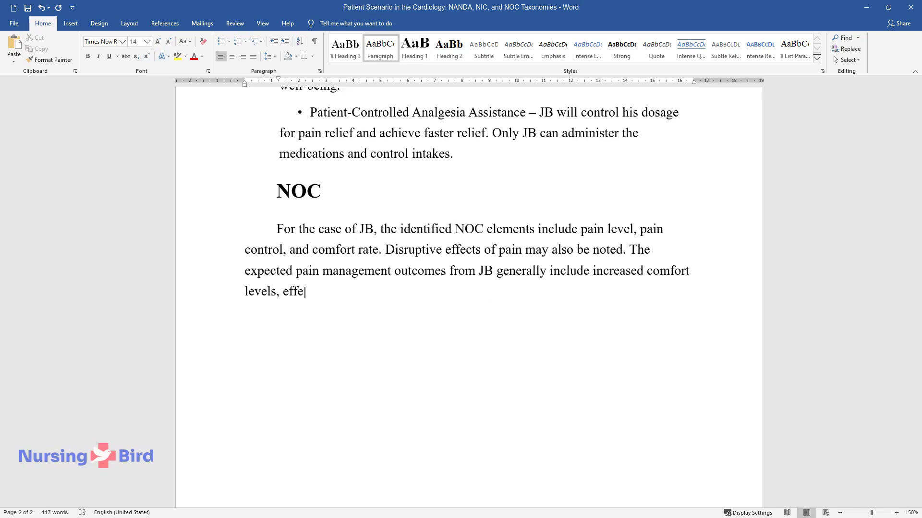
text(ctive response to medication, a)
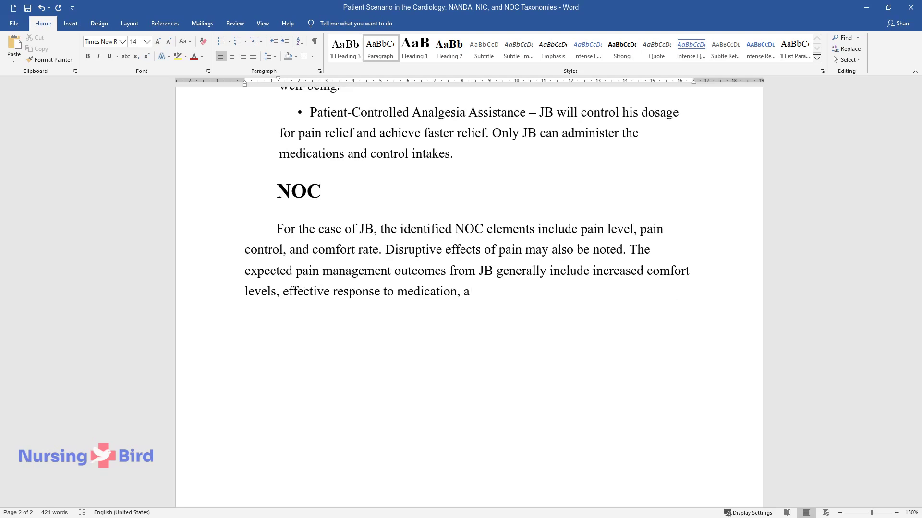
text(nd high rates of pain control.)
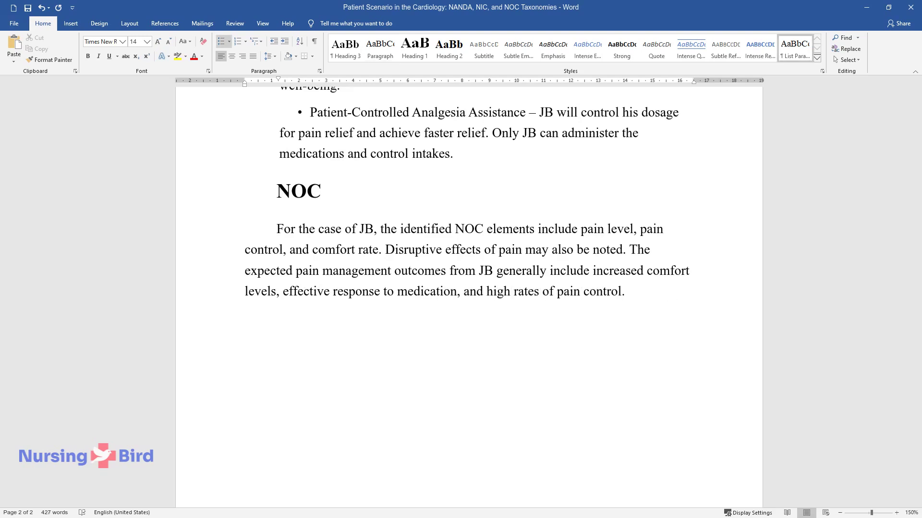
key(Return)
text(JB will use a pai)
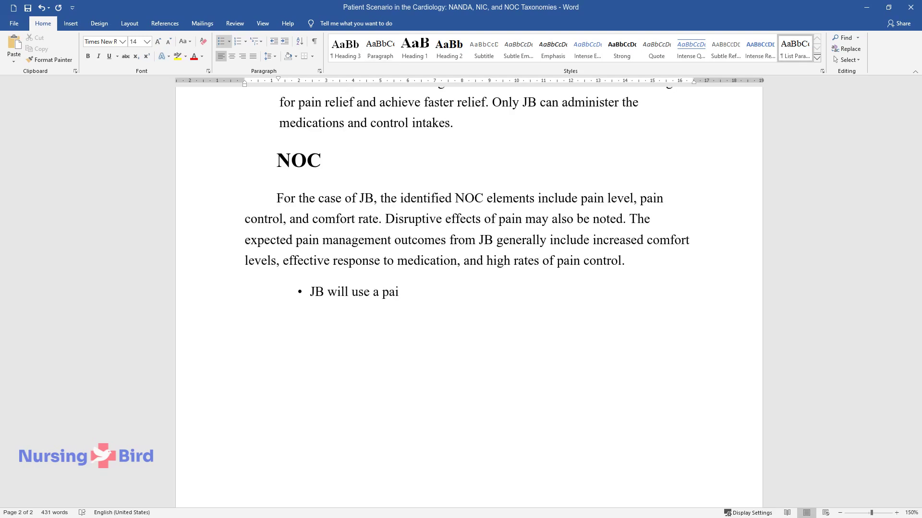
text(n rating scale to indicate the curr)
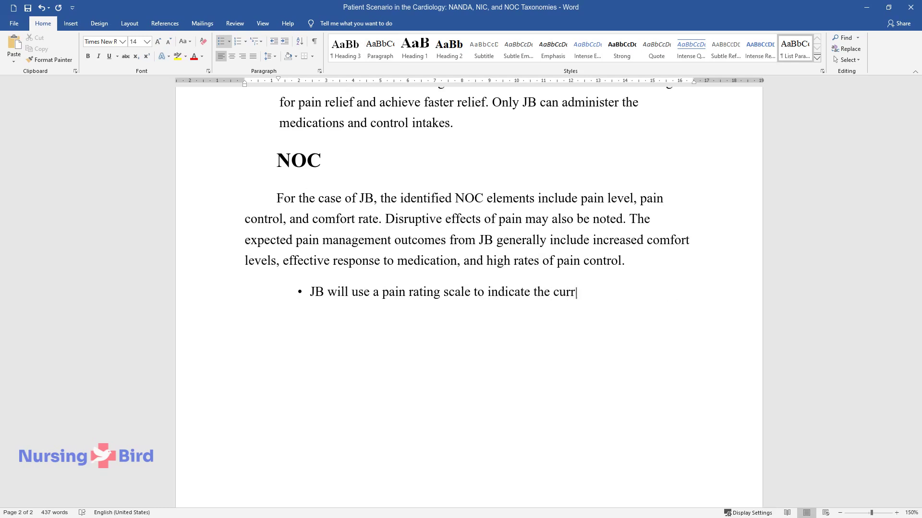
text(ent rate of pain severity and show )
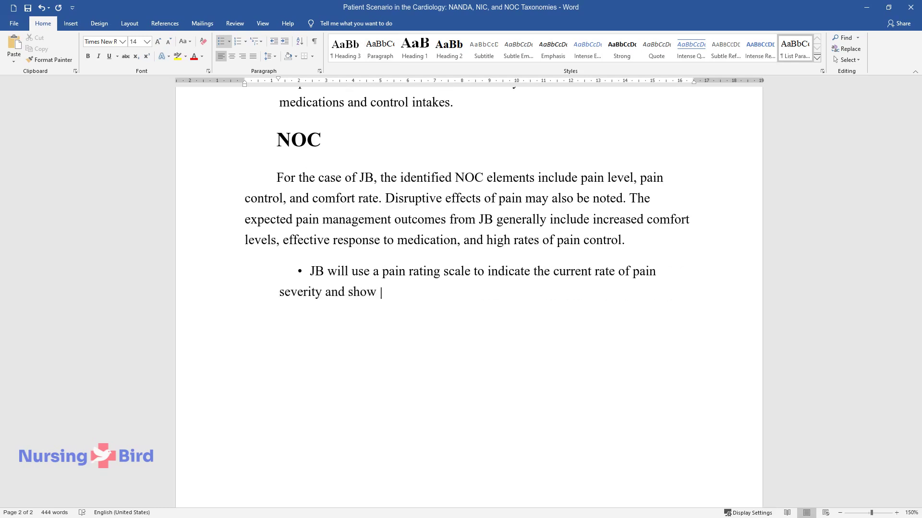
text(the required comfort objectives based on his cognitive abiliti)
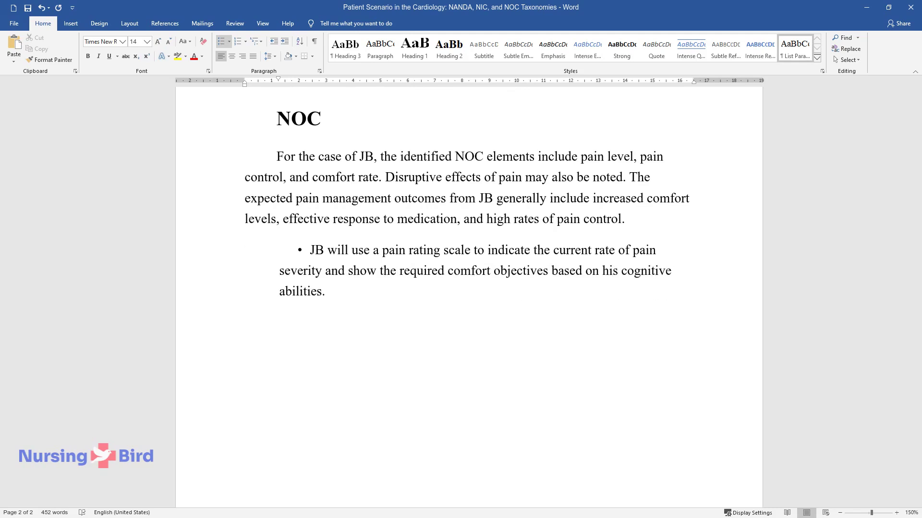
text(es.)
Add outcome bullets on pain control understanding, acceptable pain levels, sufficient rest, and nonpharmacological techniques.
key(Return)
text(The patient will unde)
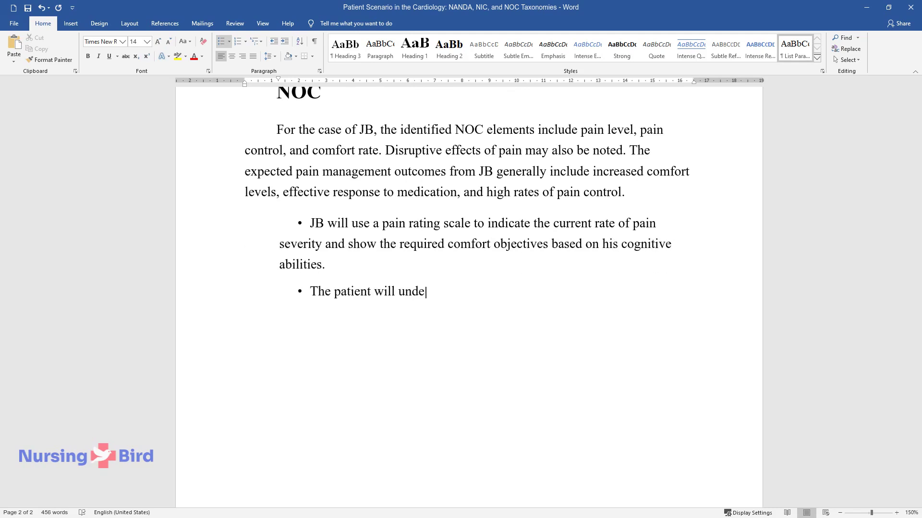
text(rstand how excessive pain may be controlle)
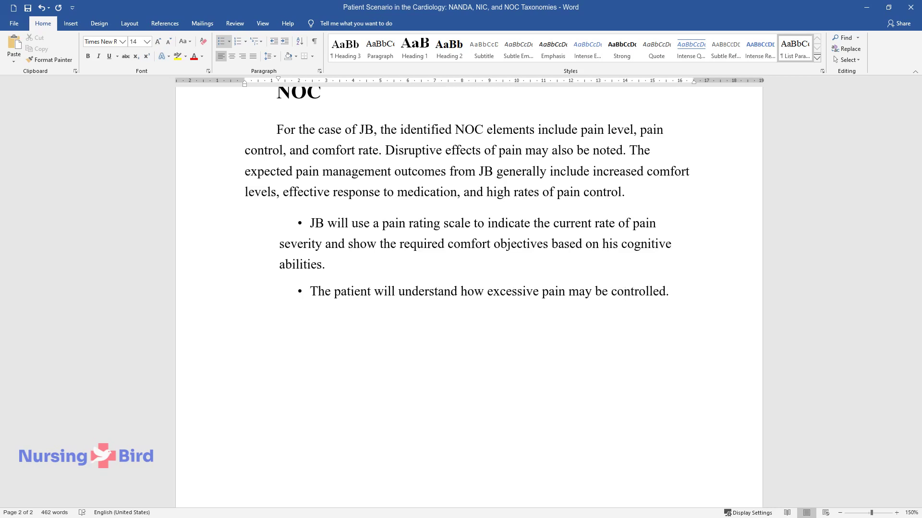
text(d.)
key(Return)
text(JB would show that pain )
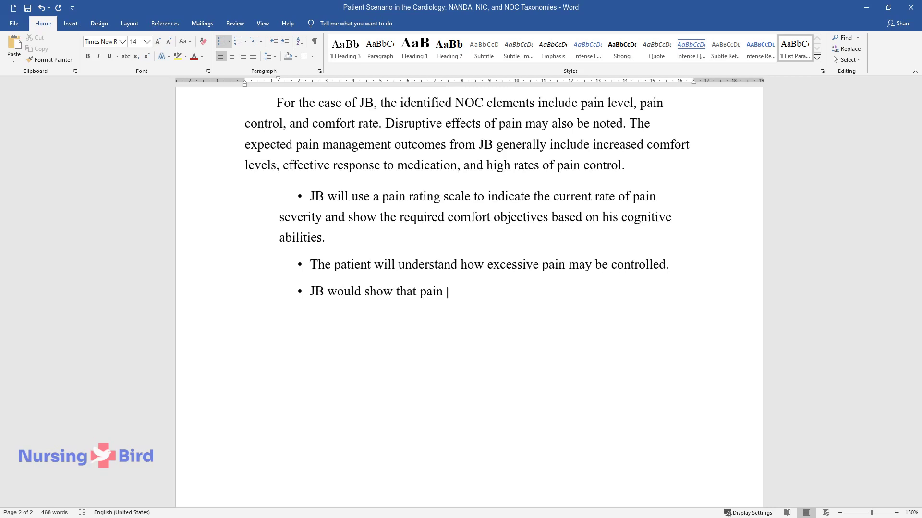
text(management strategies have relieve)
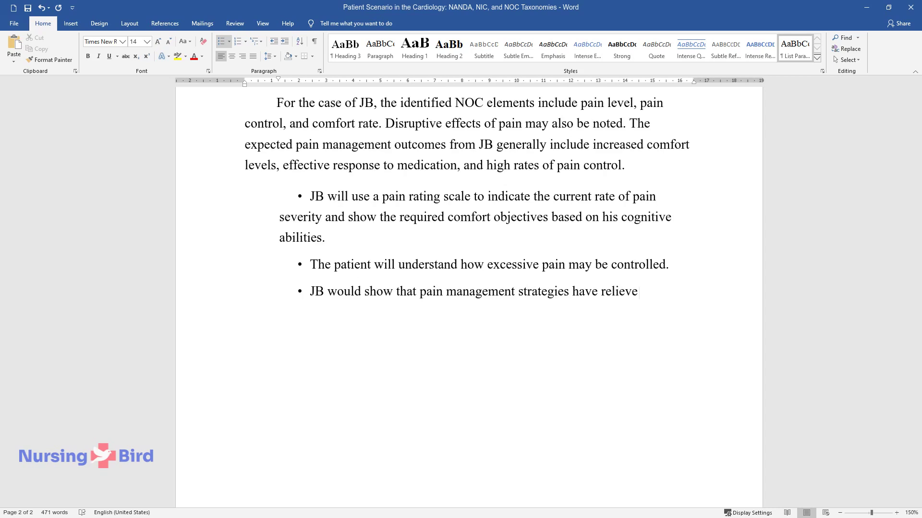
text(d the pain to acceptable levels and with controllable, minimal side effects.)
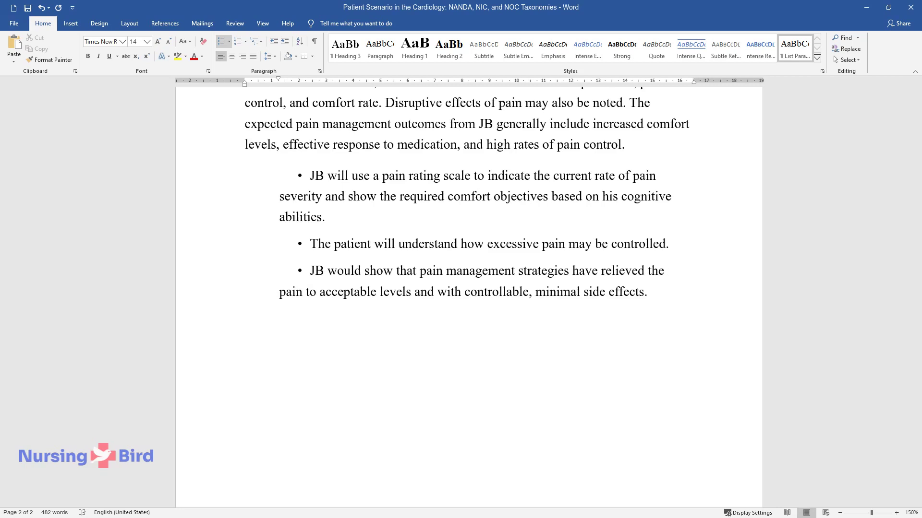
key(Return)
text(Intervent)
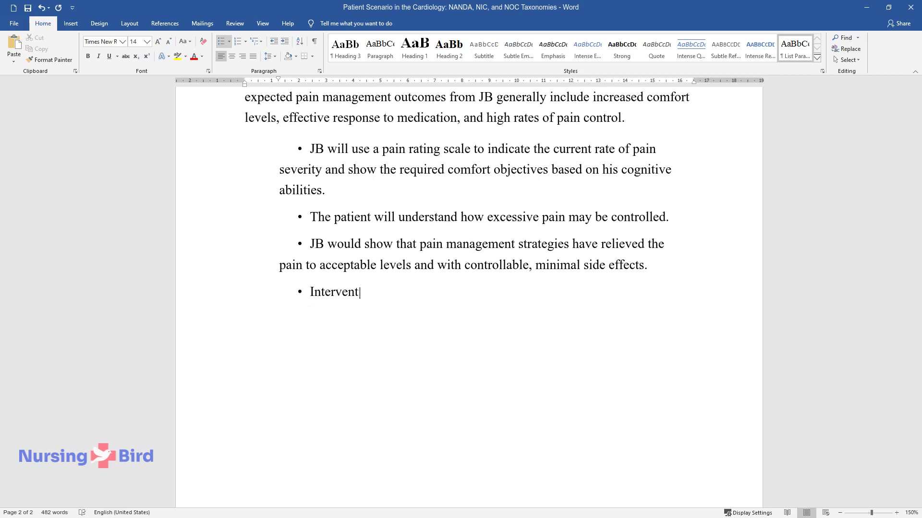
text(ions should ensure that JB recovers)
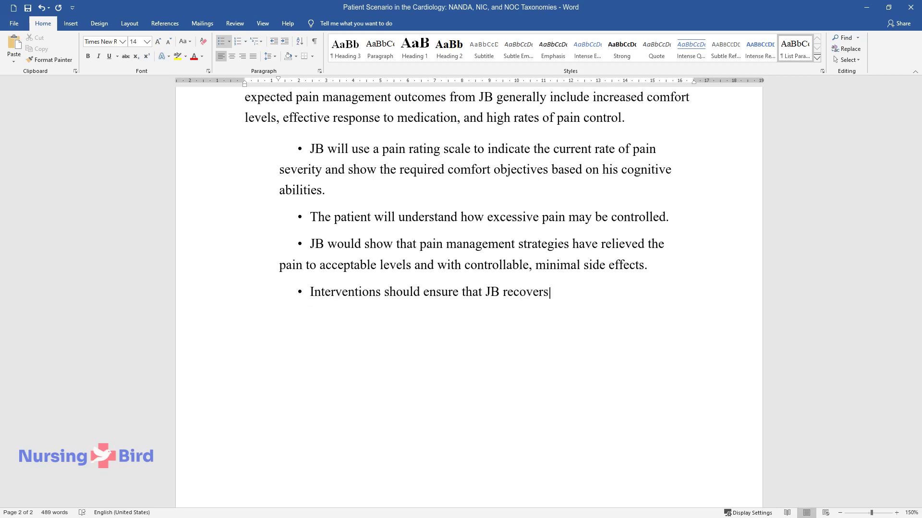
text( with a noticeable acceptab)
text(le level)
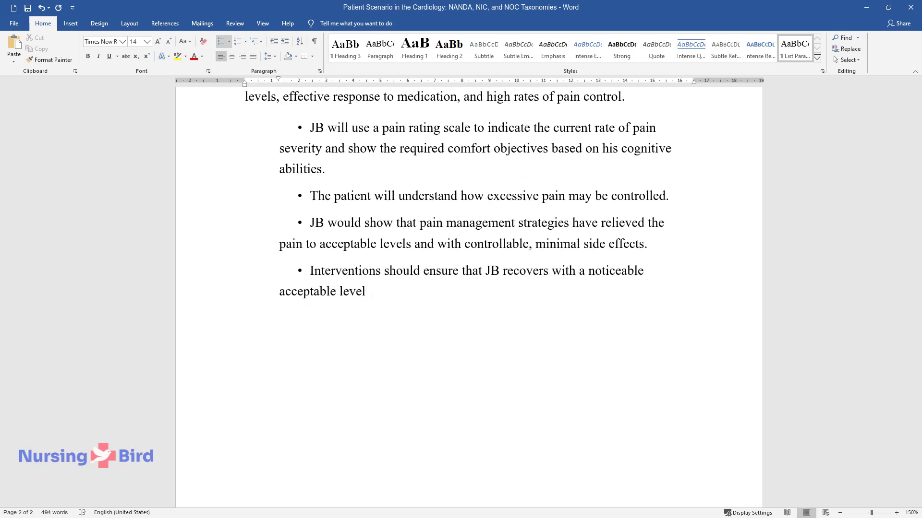
text( of pain, that is, the acute pain sho)
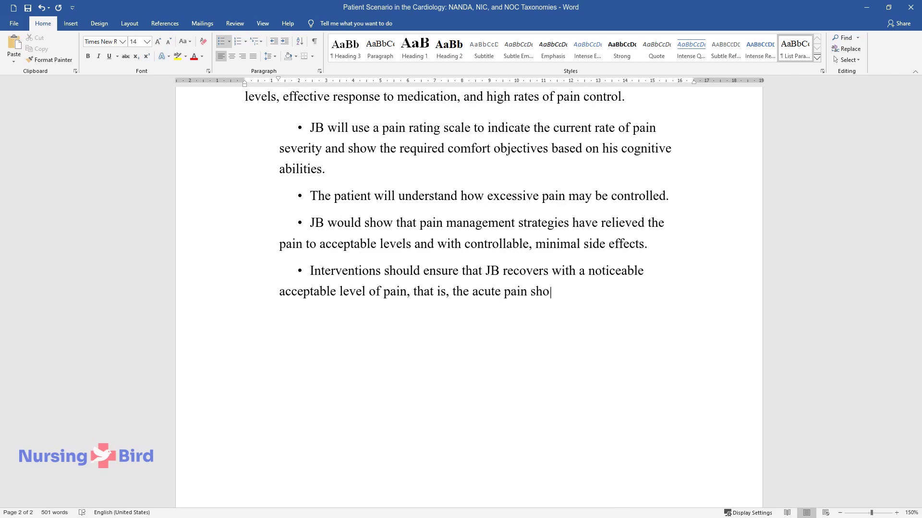
text(uld be at the comfort level and any )
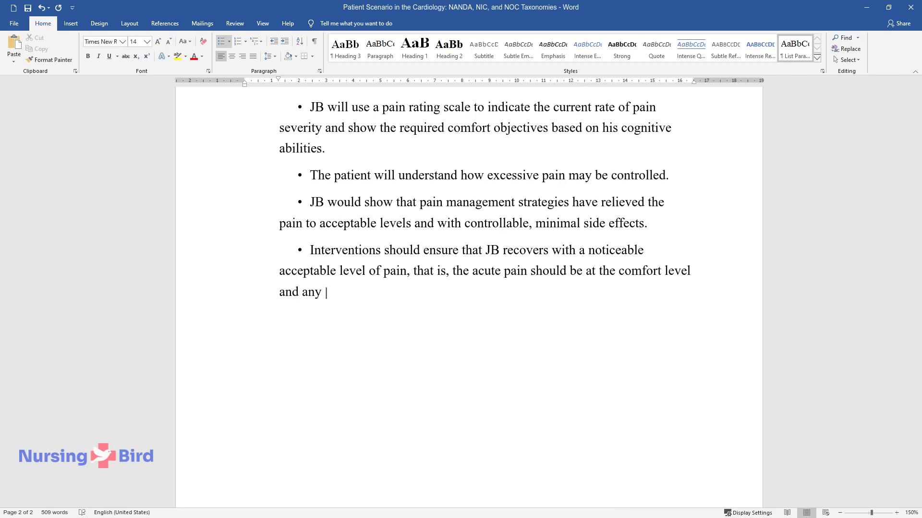
text(decrease should be reported to care)
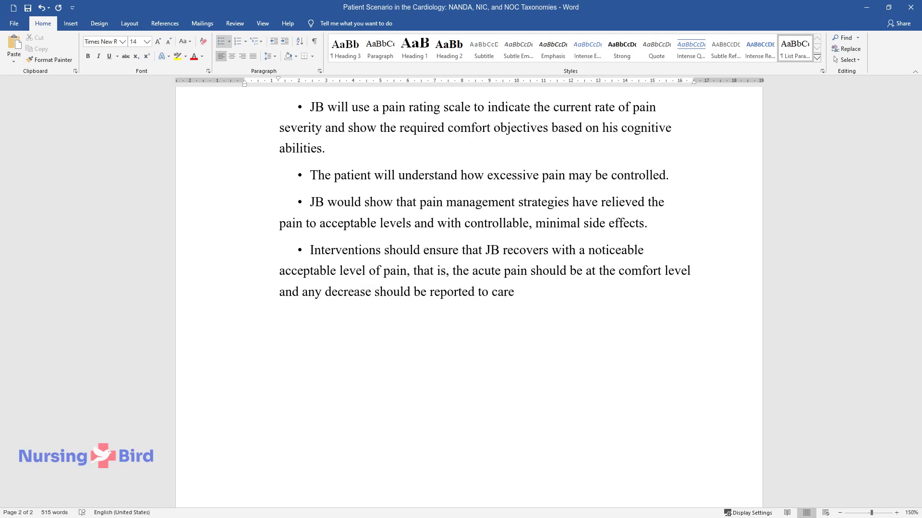
text( providers.)
key(Return)
text(JB sho)
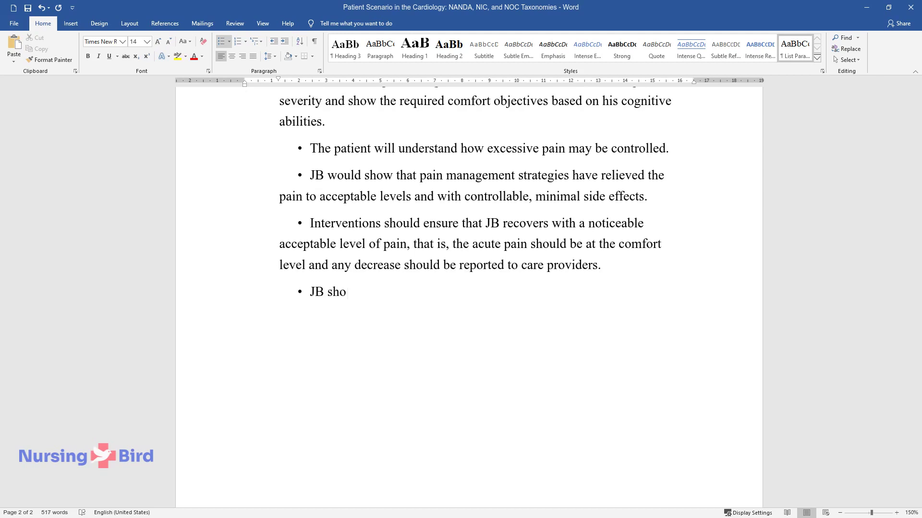
text(uld display capabilities to rest )
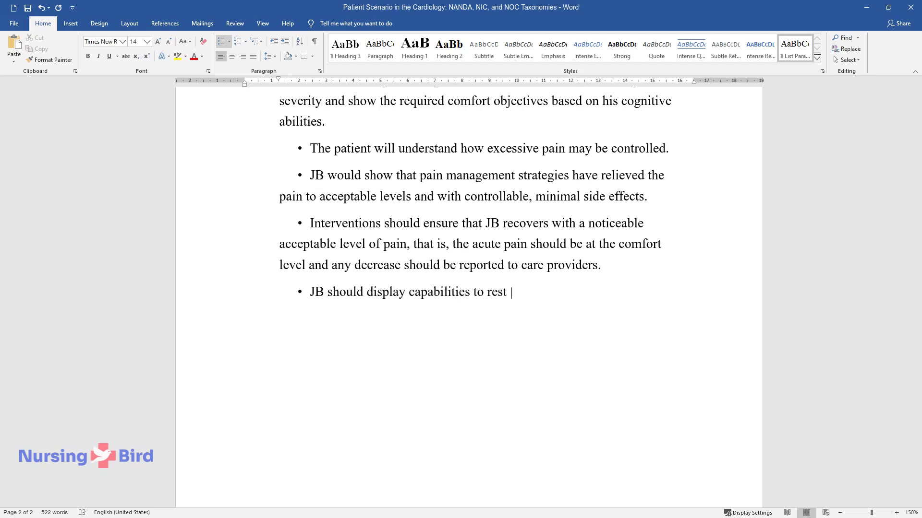
text(sufficiently without unbearable d)
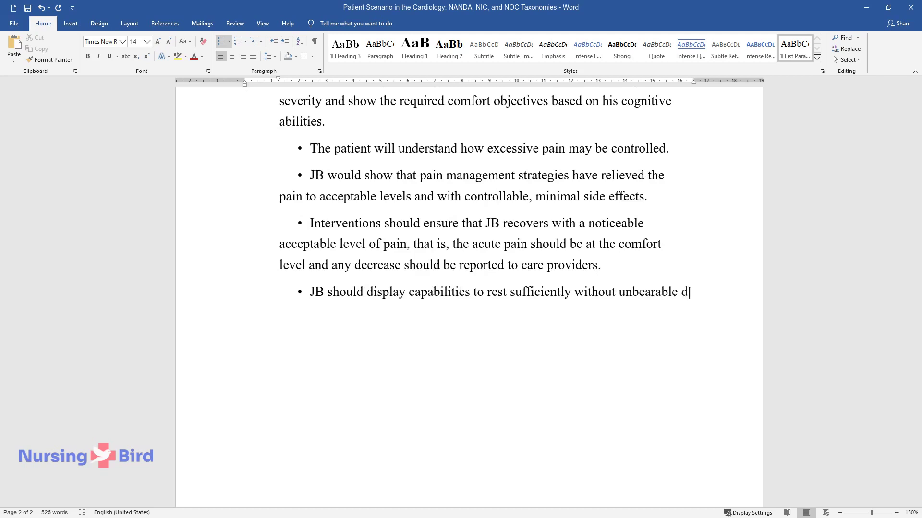
text(iscomfort.)
key(Return)
text(Nurse)
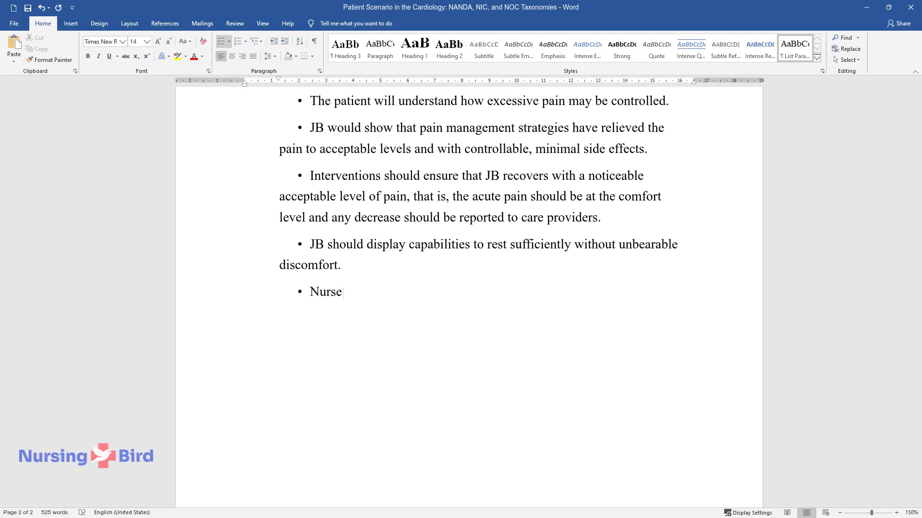
text(s should inform JB of other nonpha)
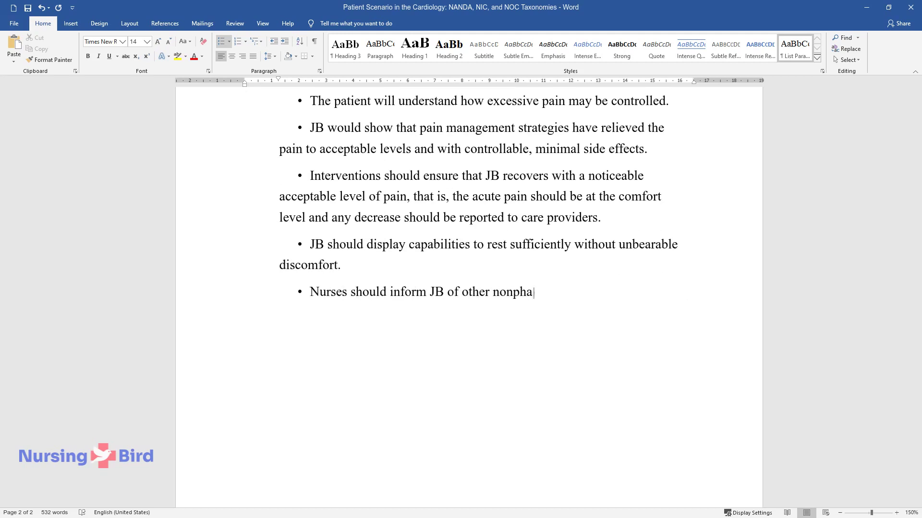
text(rmacological techniques that may )
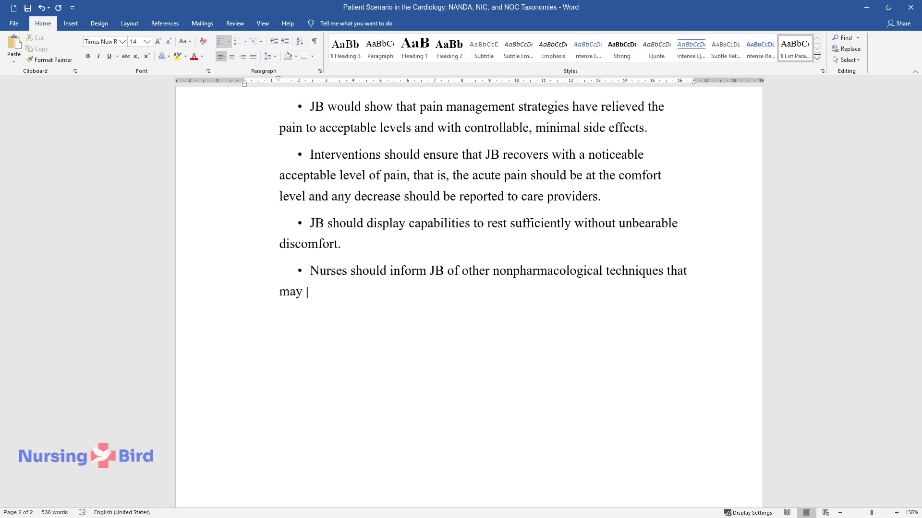
text(be applied to control pain severi)
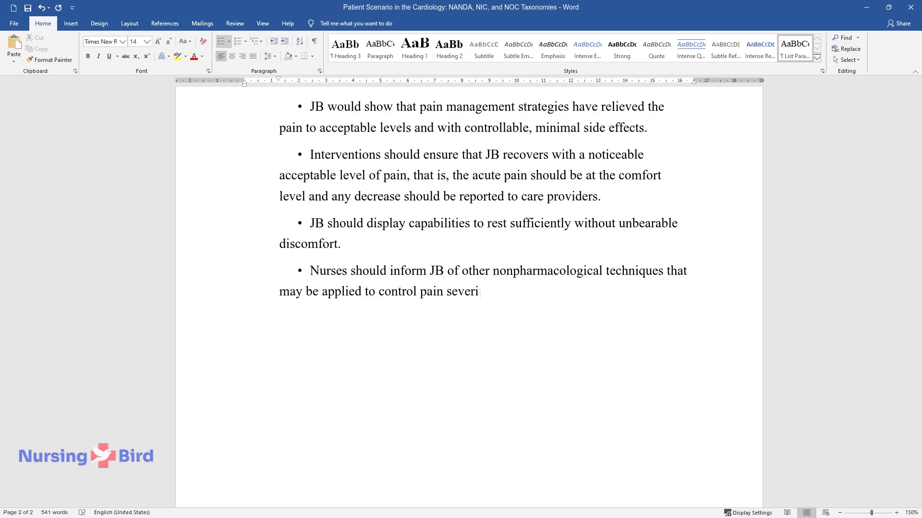
text(ty. Data, Inf)
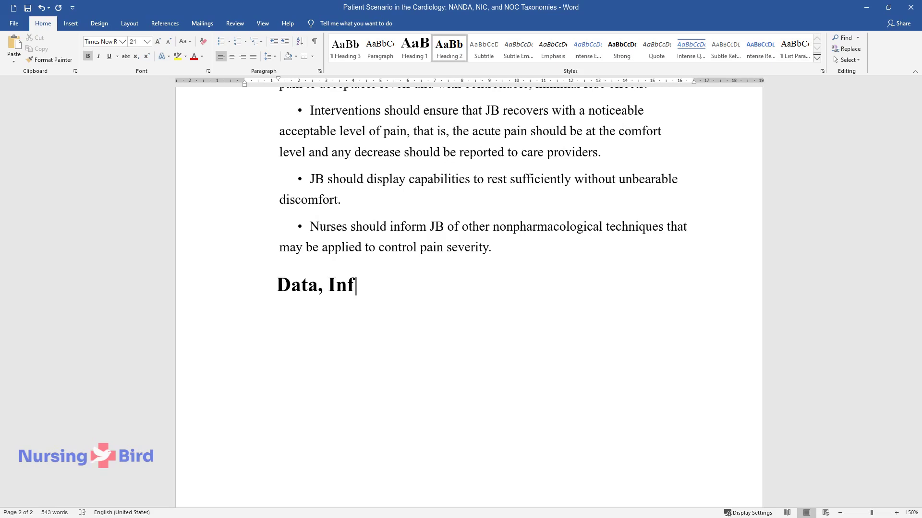
text(ormation, Knowledge, and Wisdom)
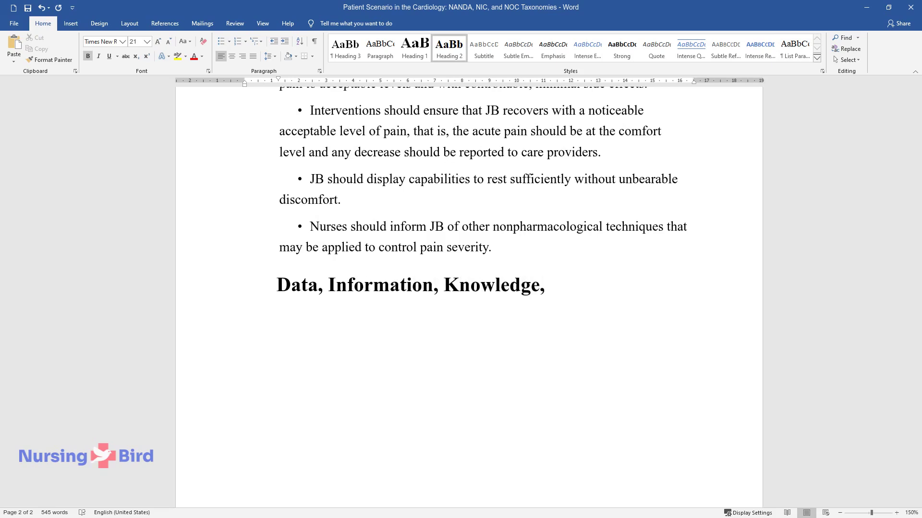
Add the sentence introducing the DIKW framework as a tool for examining nursing concepts.
key(Return)
text(D)
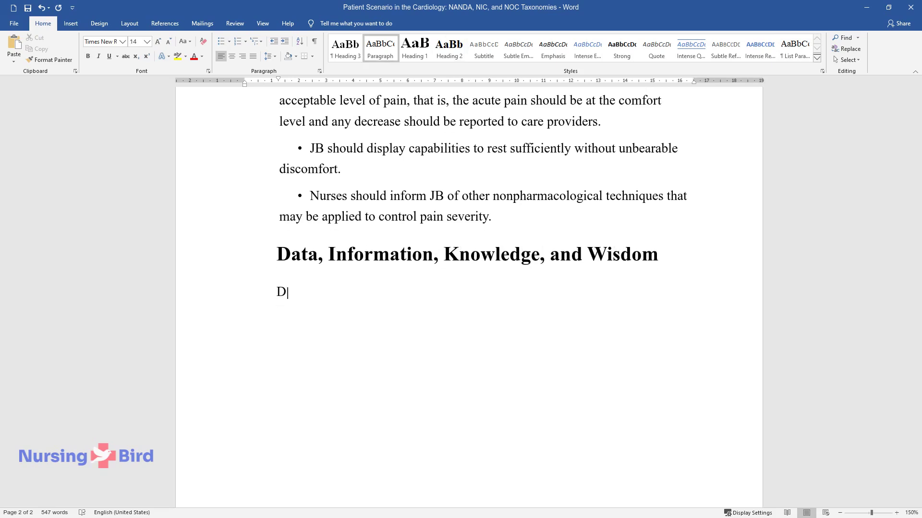
text(IKW framework provides a vital )
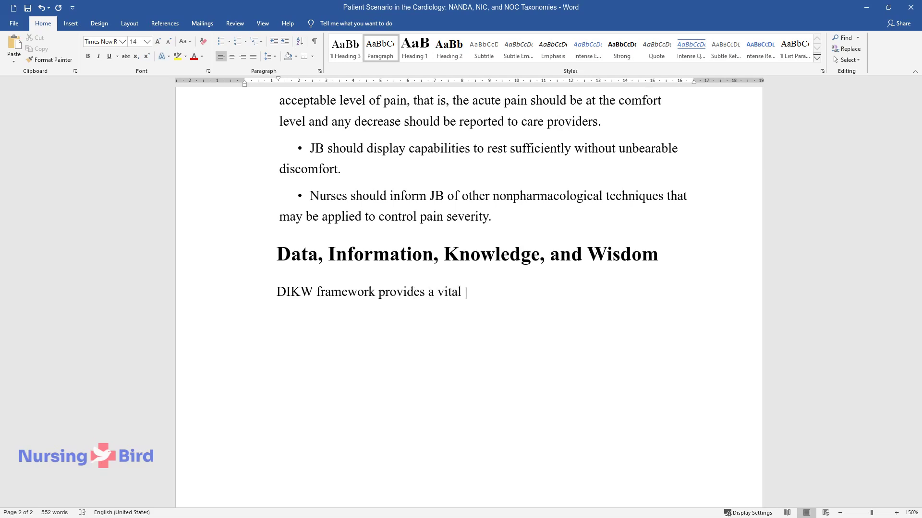
text(tool for examining nursing conce)
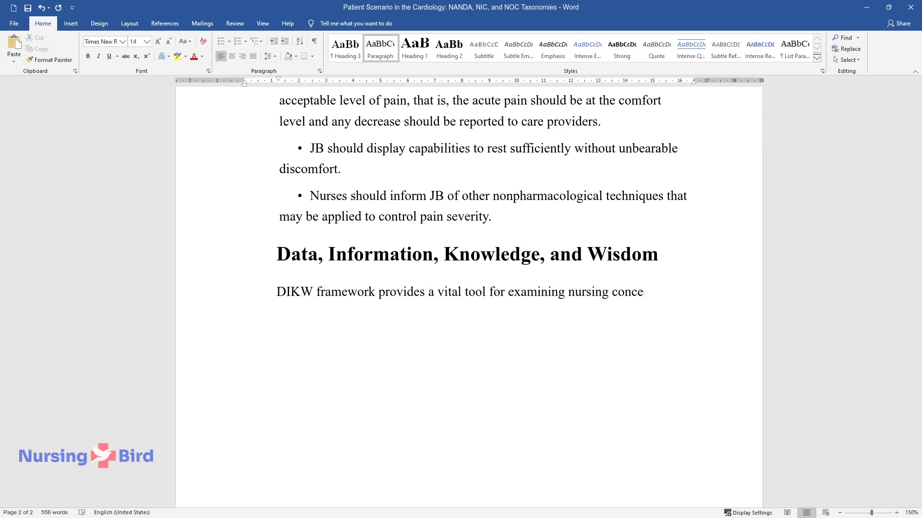
text(pts and guiding nurses d)
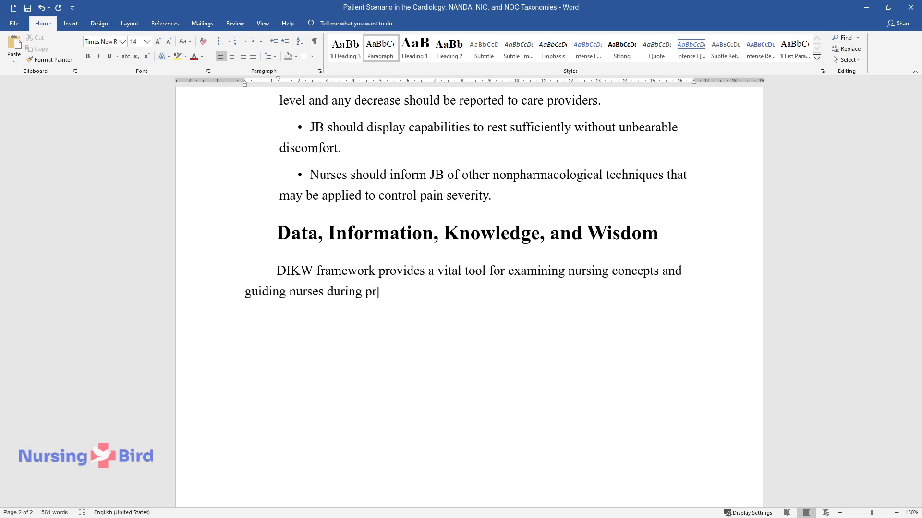
text(uring practical application in patient interventions.)
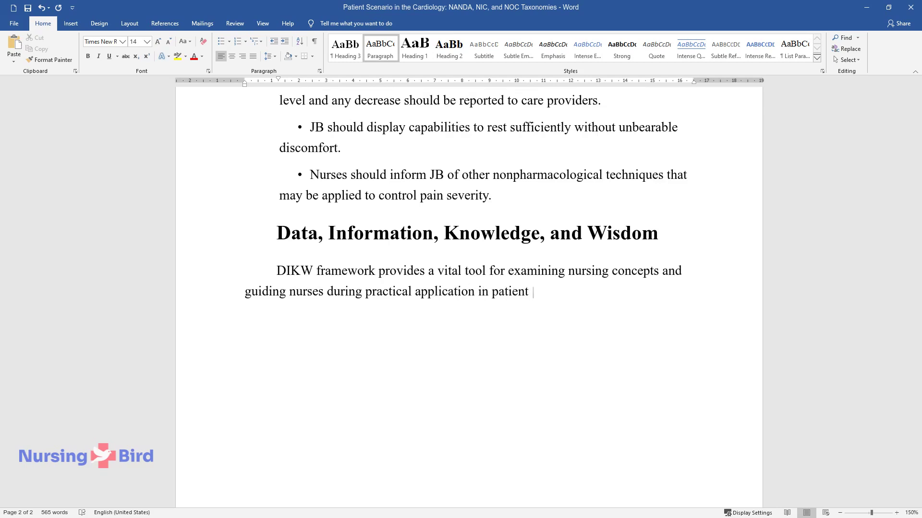
key(Return)
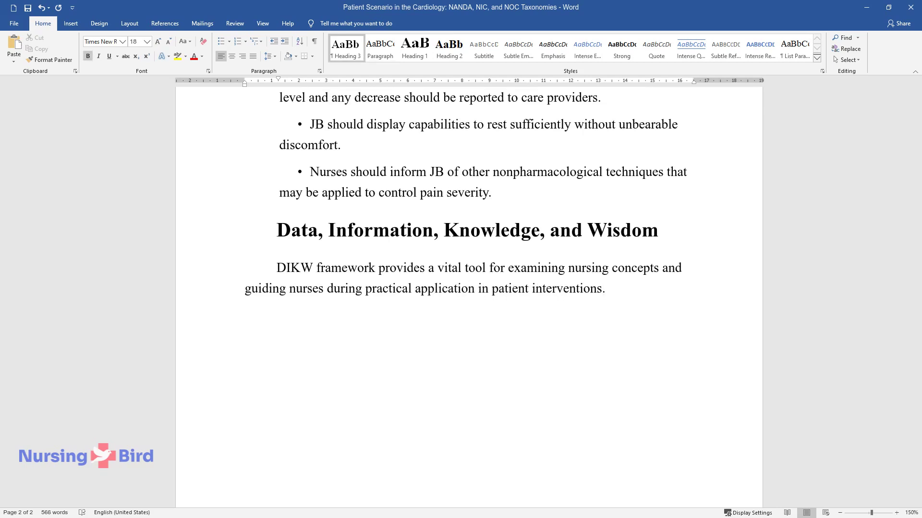
Add the 'Data' subheading and paragraph on JB's subjective and objective findings, then a Heading 3 line.
text(Data)
key(Return)
text(Di)
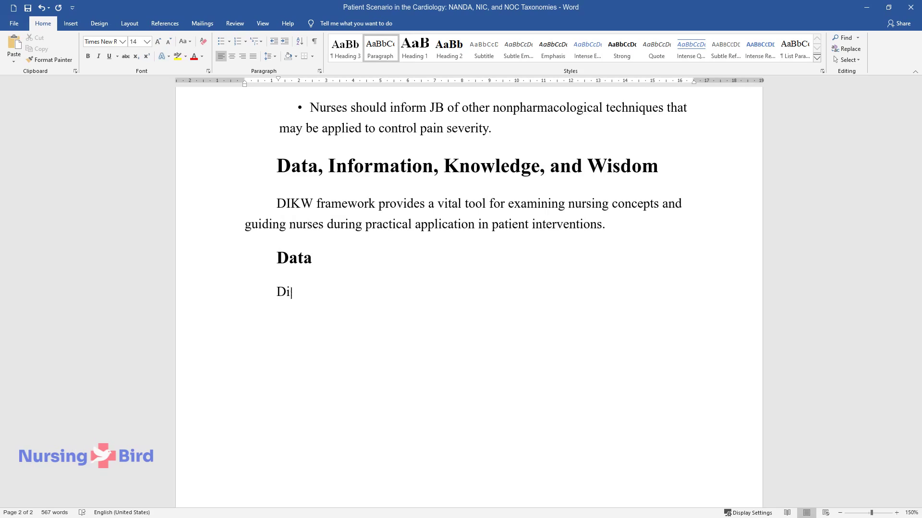
text(screte facts were obtained from)
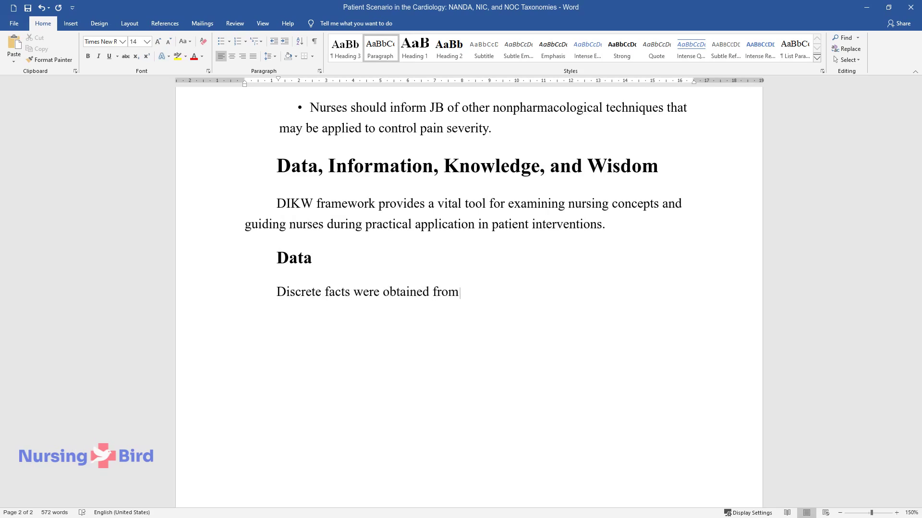
text( JB during an examination. They)
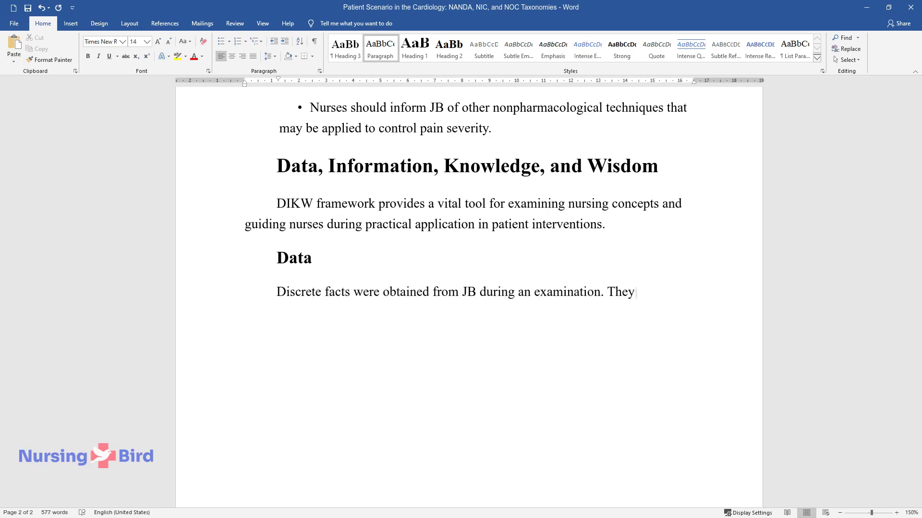
text( are both subjective and objecti)
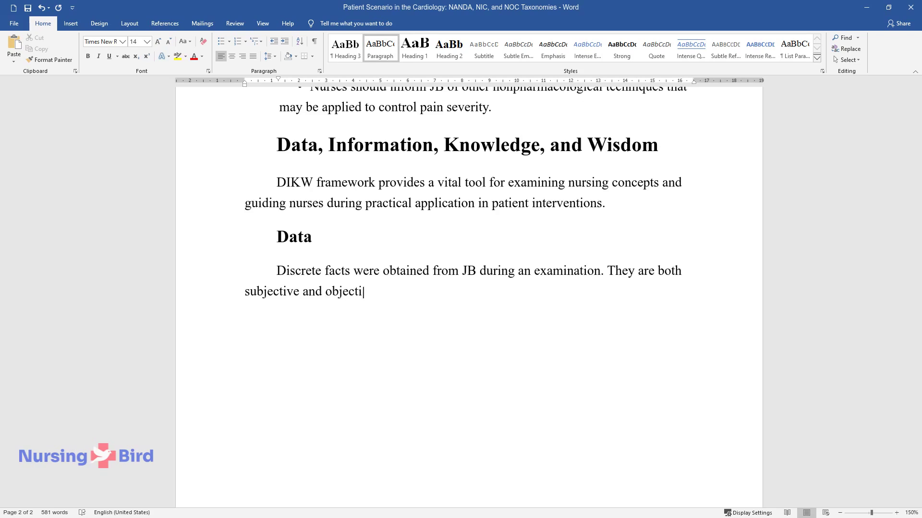
text(ve data obtained during JB’s di)
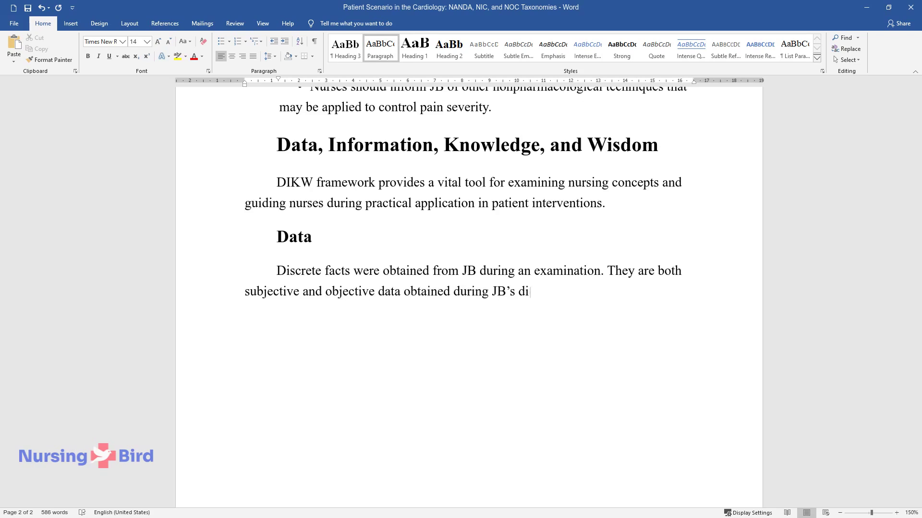
text(agnosis. Subjective data includ)
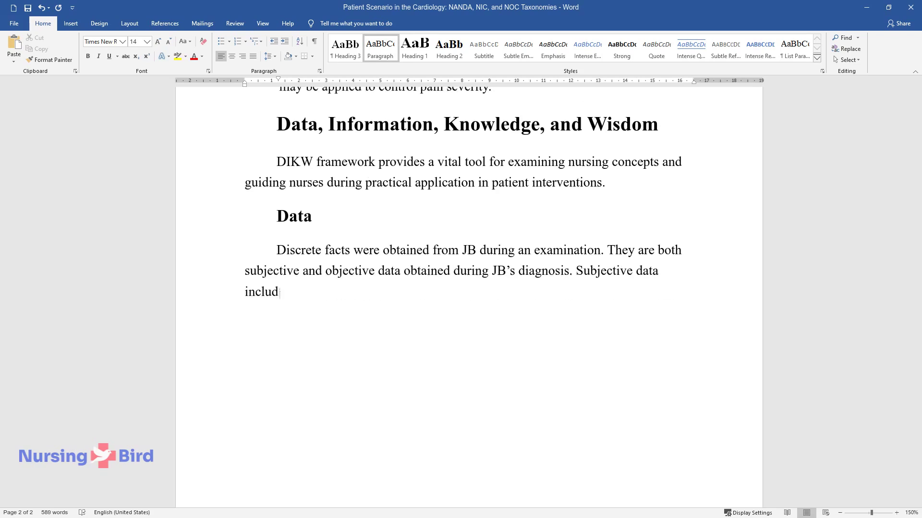
text(ed JB’s account of his pain exp)
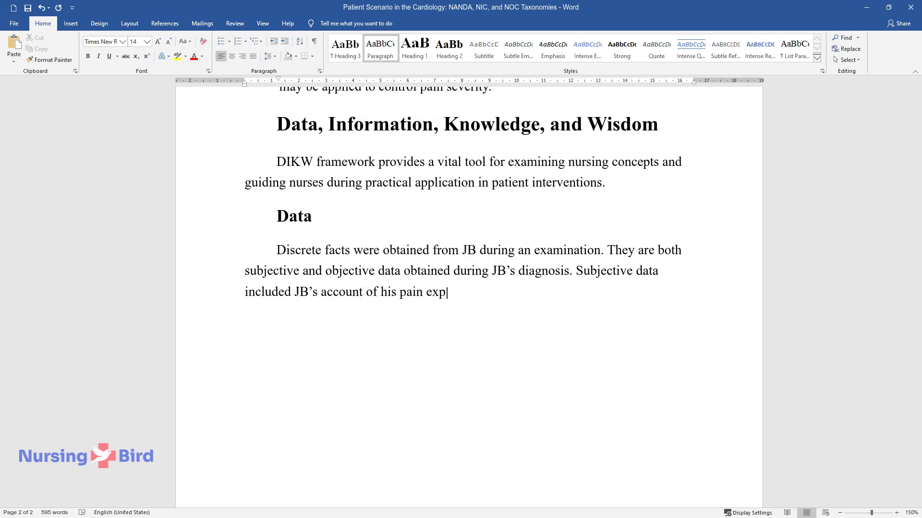
text(erience while objective data inc)
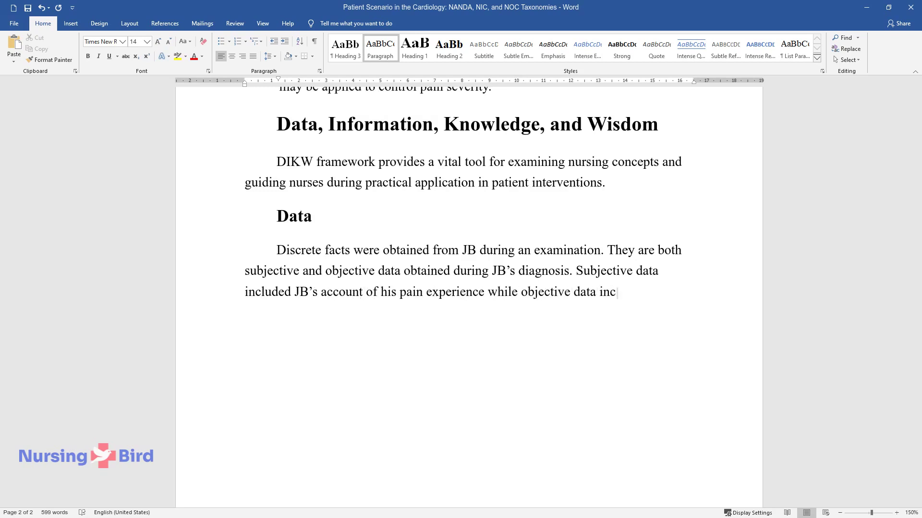
text(luded data obtained from the pa)
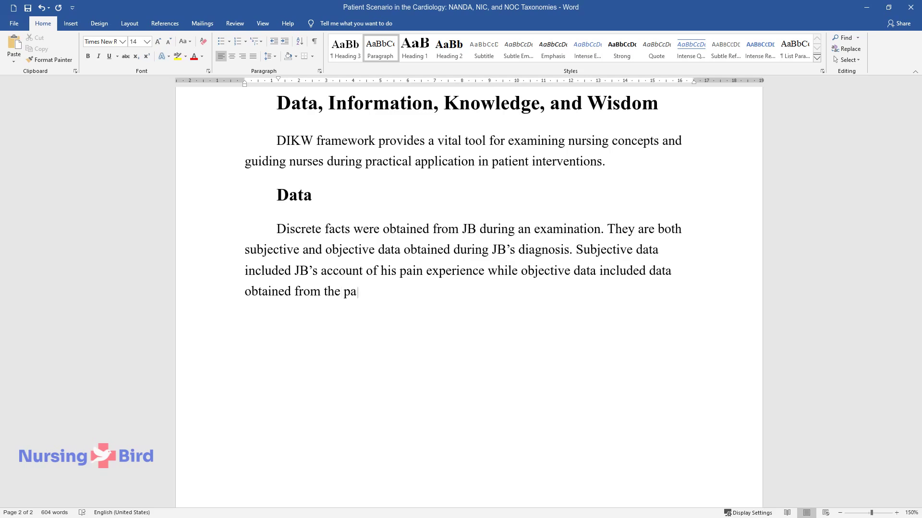
text(in rating scale and diagnosis. )
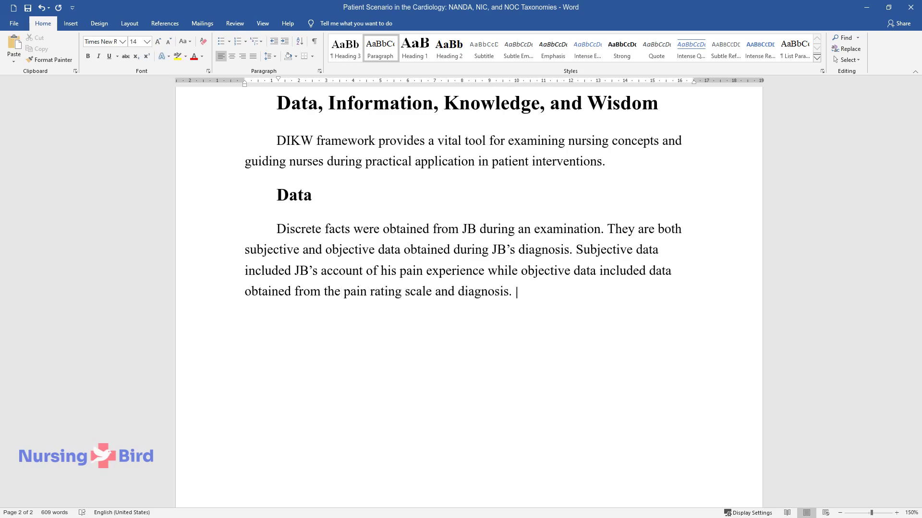
text(Data on pain severity and management were gathe)
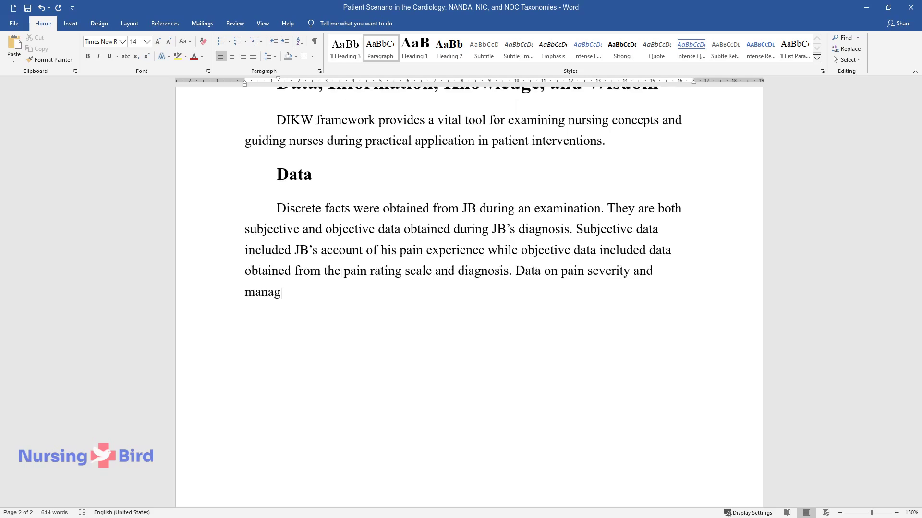
text(red over time to)
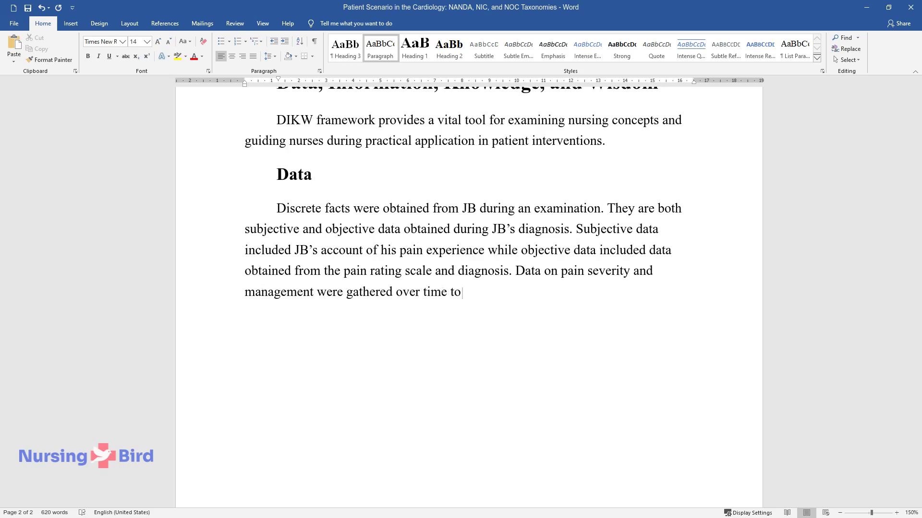
text( determine any changes, both de)
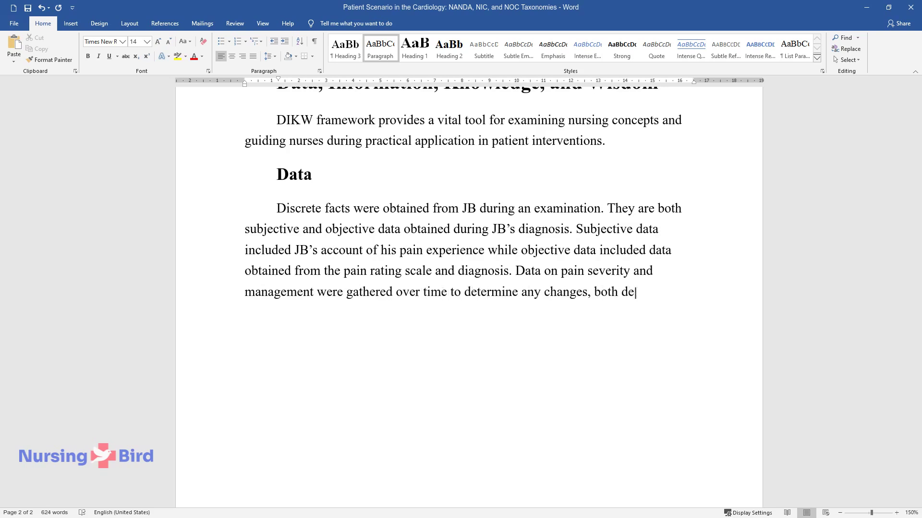
text(clines and improvements.)
key(Return)
key(ctrl+alt+3)
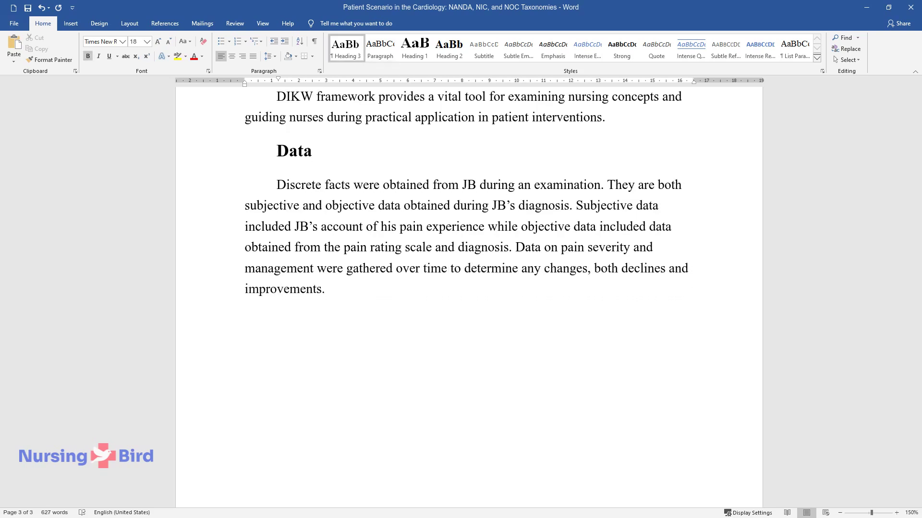
Add an 'Information' subheading and a paragraph defining information as data with relevant meanings, drawn from JB's data.
text(Information)
key(Return)
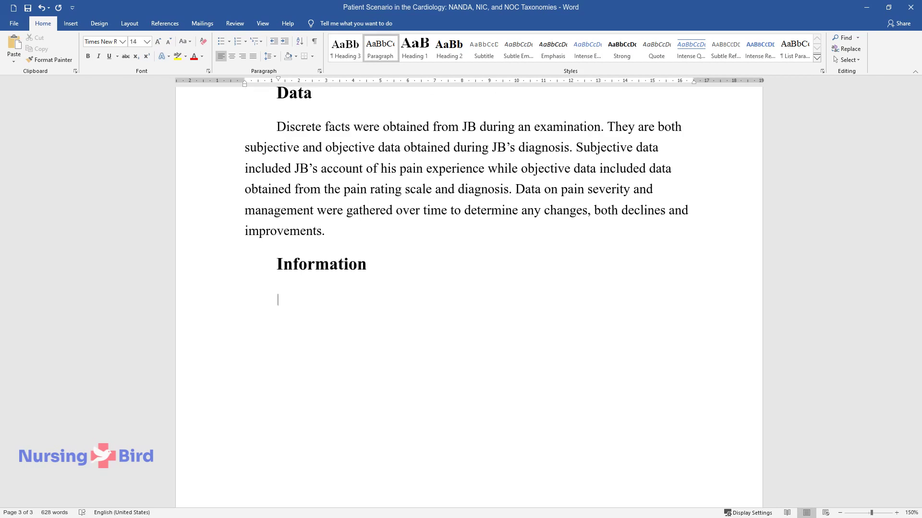
text(Information co)
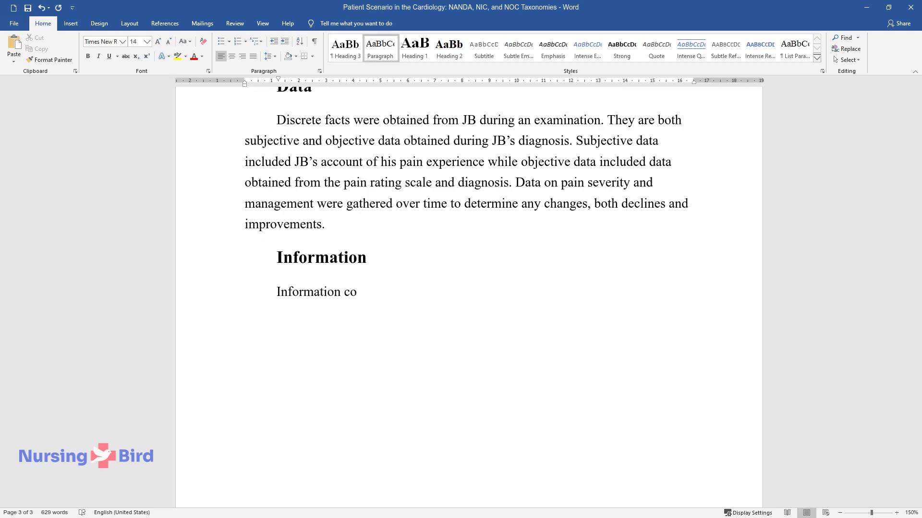
text(nsists of data and relevant meani)
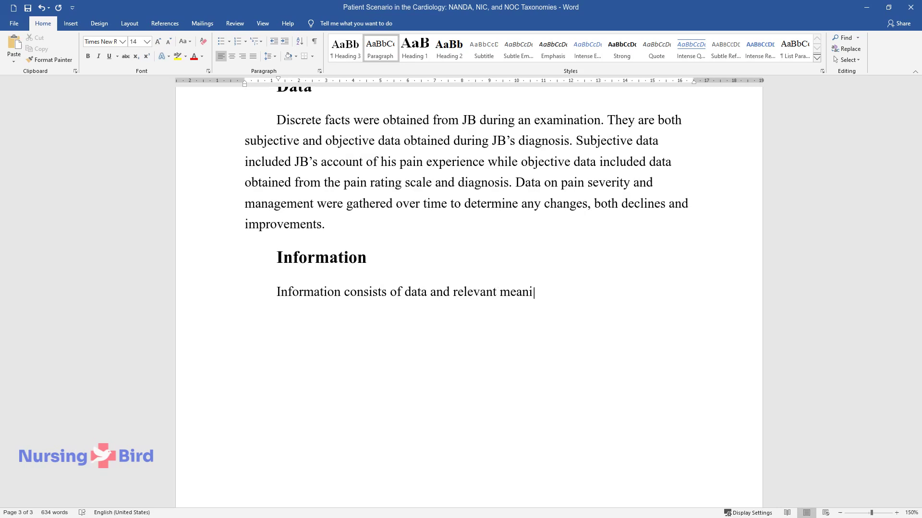
text(ngs. Nurses can obtain informatio)
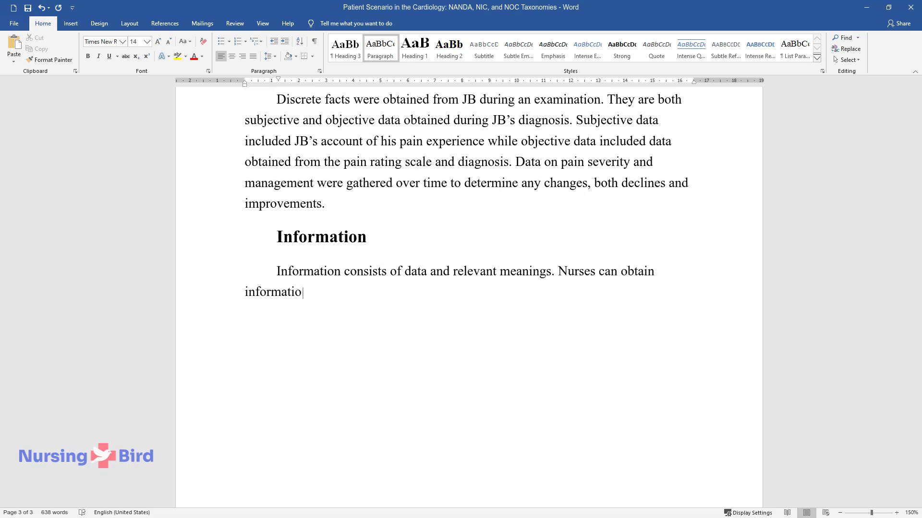
text(n by constructing and combining d)
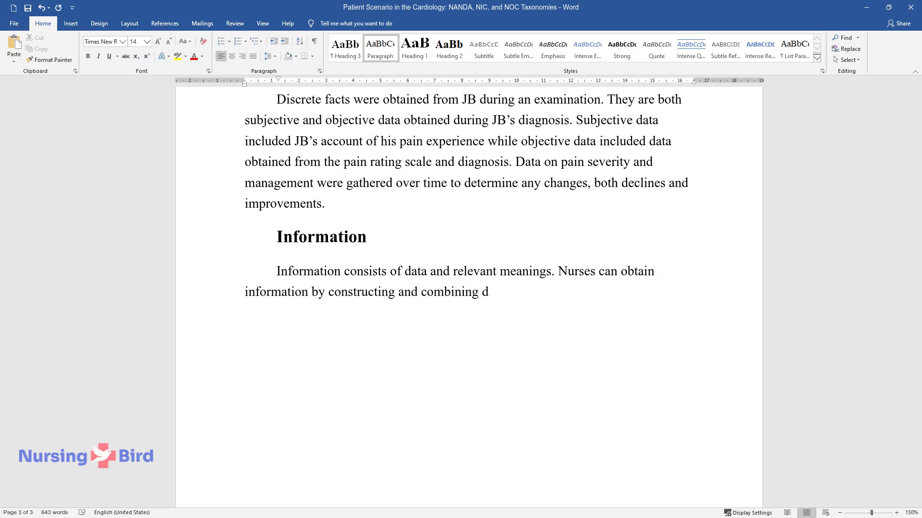
text(ifferent data obtained from patients' examination)
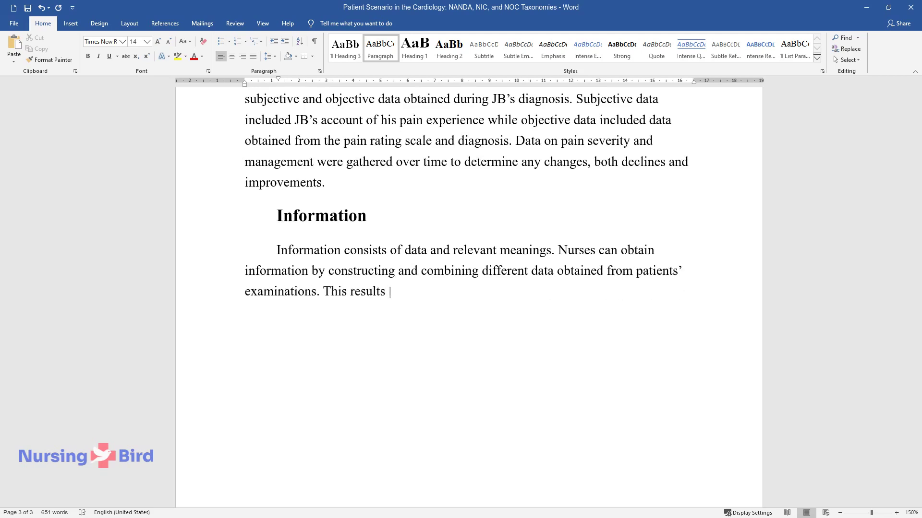
text(s. This results in a meaningful picture within th)
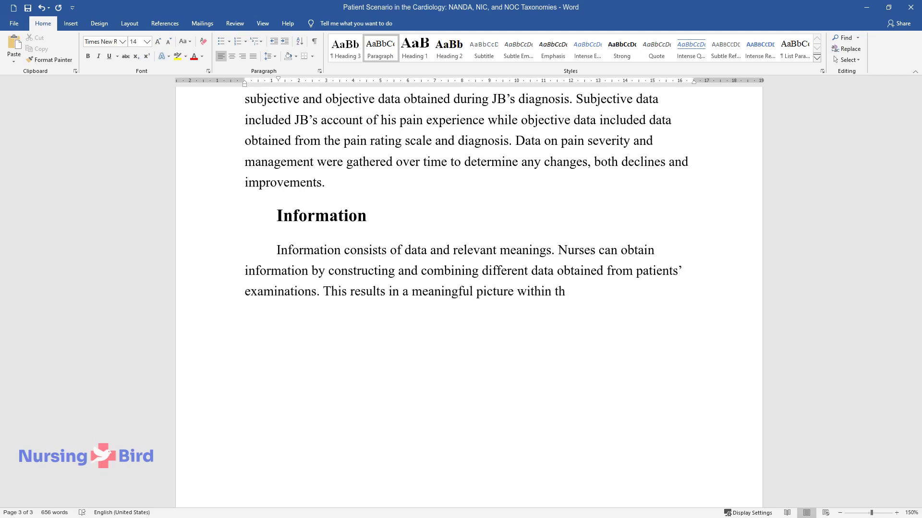
text(e patient's context. JB's informa)
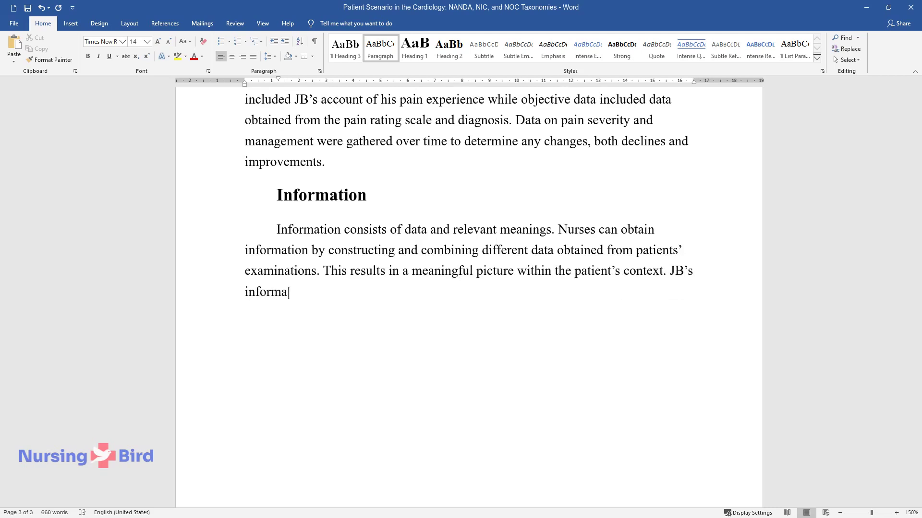
text(tion for acute pain treatment and)
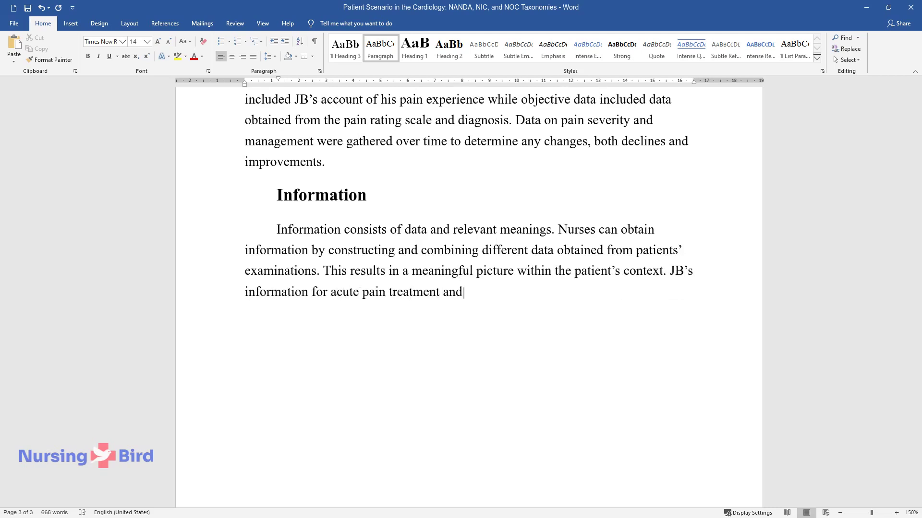
text( management was constructed from)
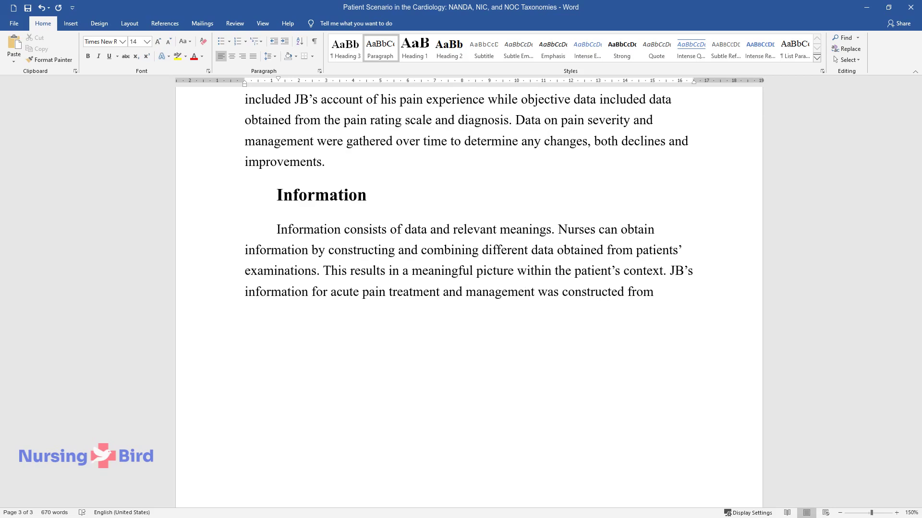
text( various data gathered progressiv)
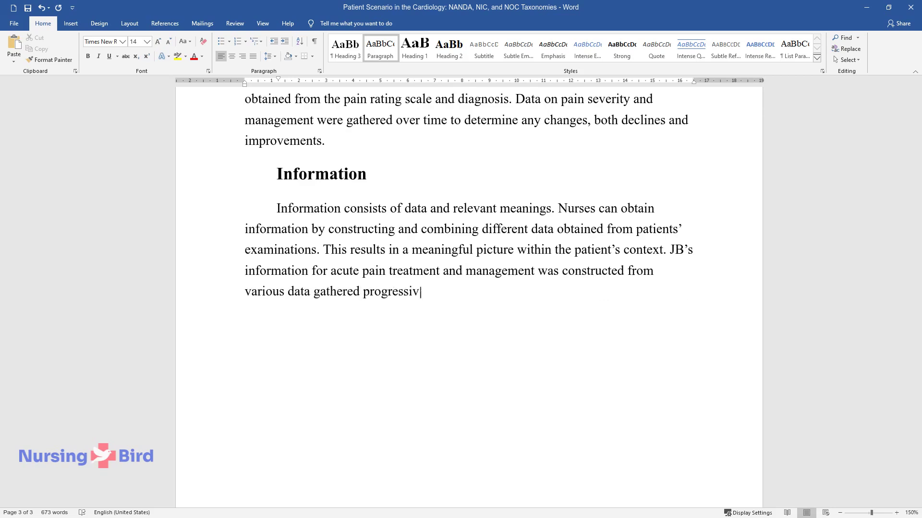
text(ely from diagnosis.)
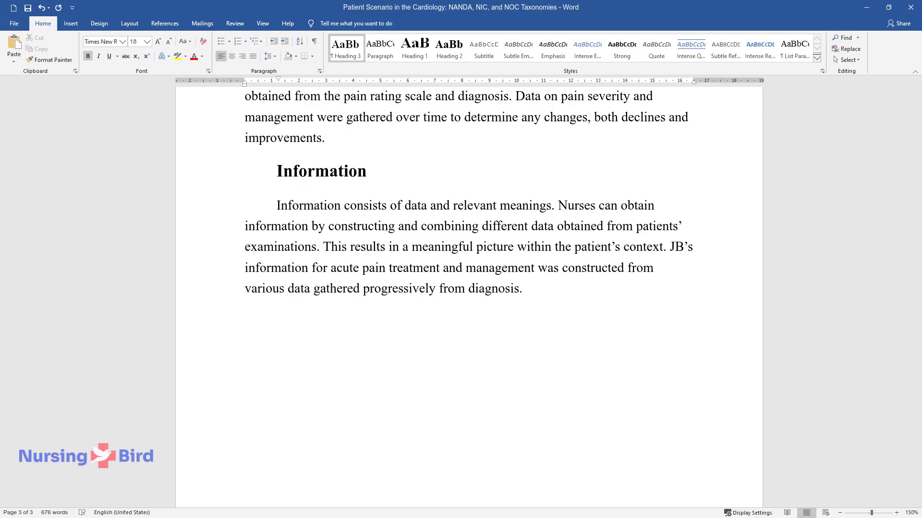
text(Knowledge)
key(Return)
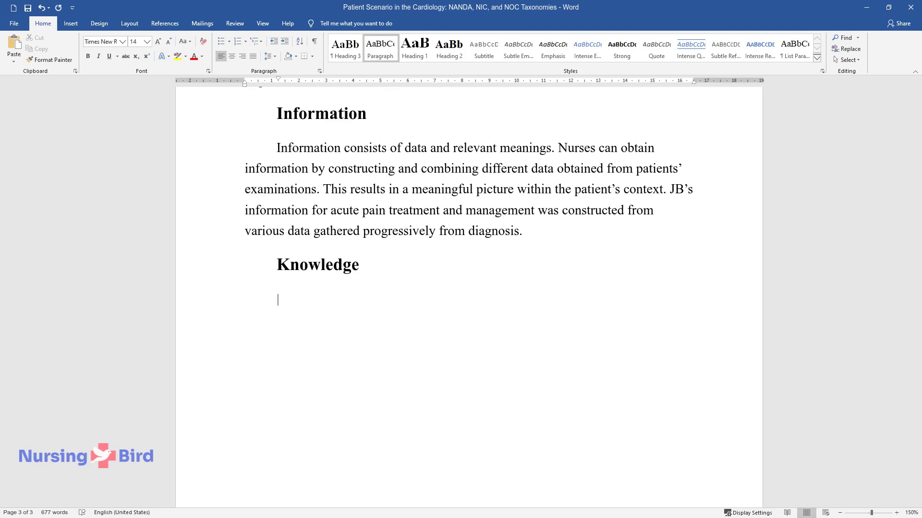
Write the Knowledge paragraph: analysing JB's information to support effective acute pain management.
text(Knowledge consists of analy)
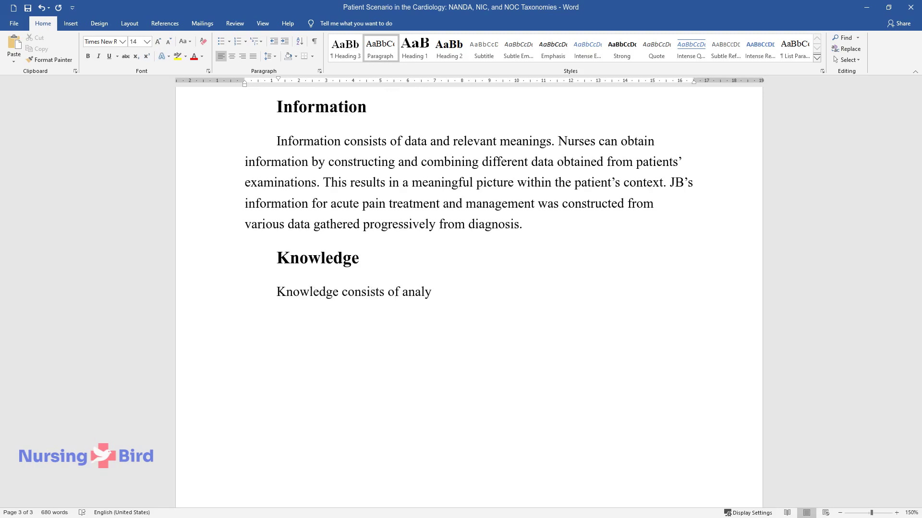
text(zing information, which provides )
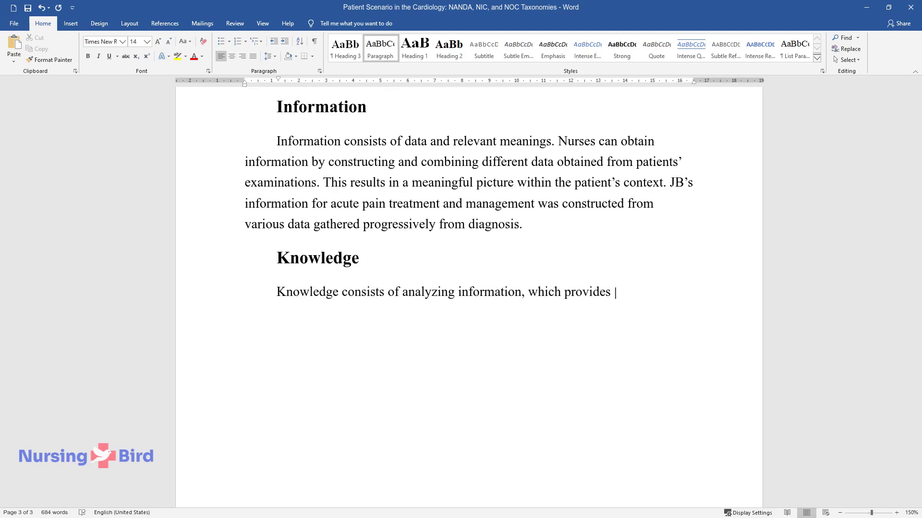
text(relations and interactions between)
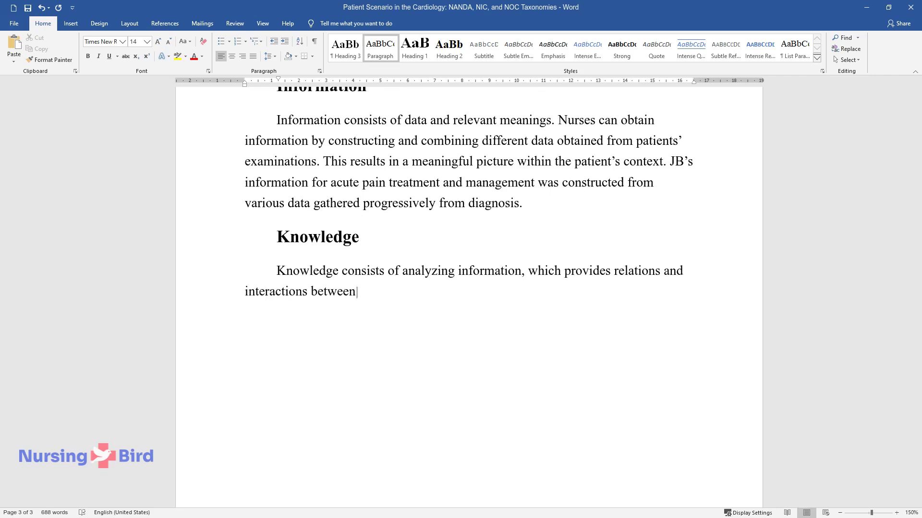
text( different defined and formalized)
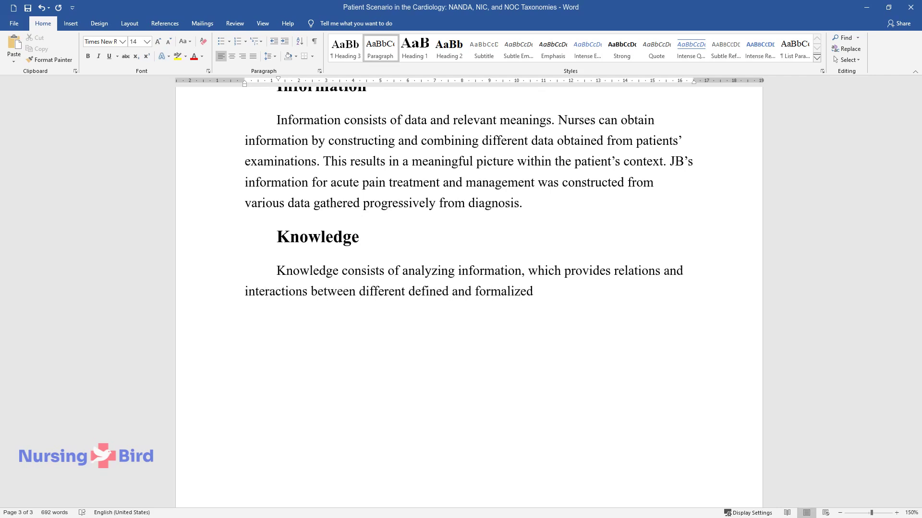
text( elements. Knowledge about JB mus)
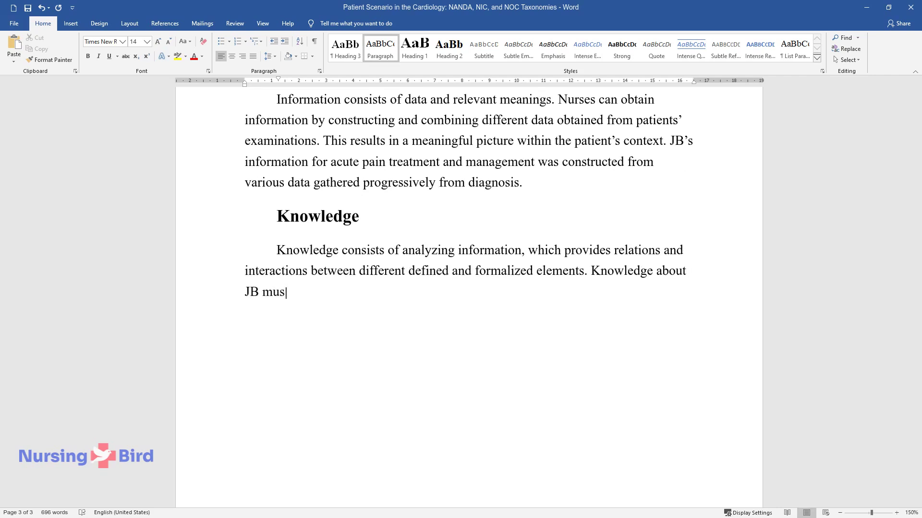
text(t be constructed from relevant inf)
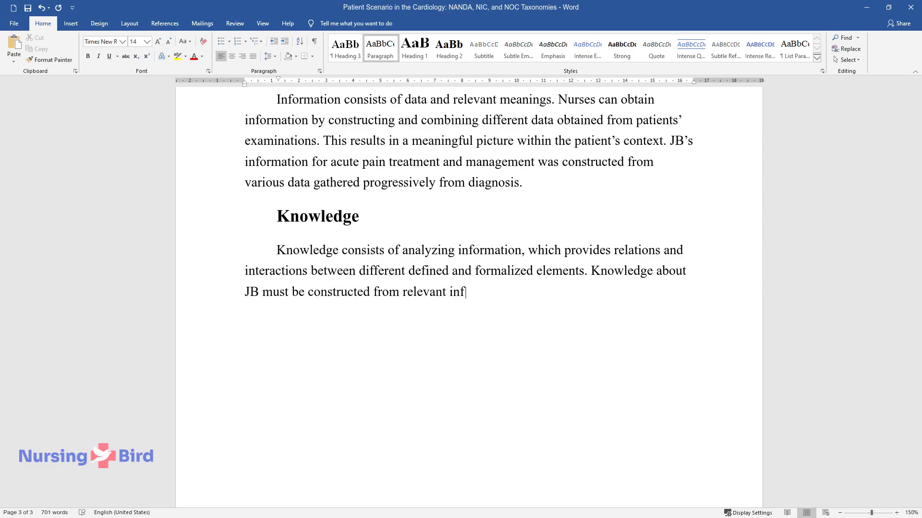
text(ormation obtained from data gathe)
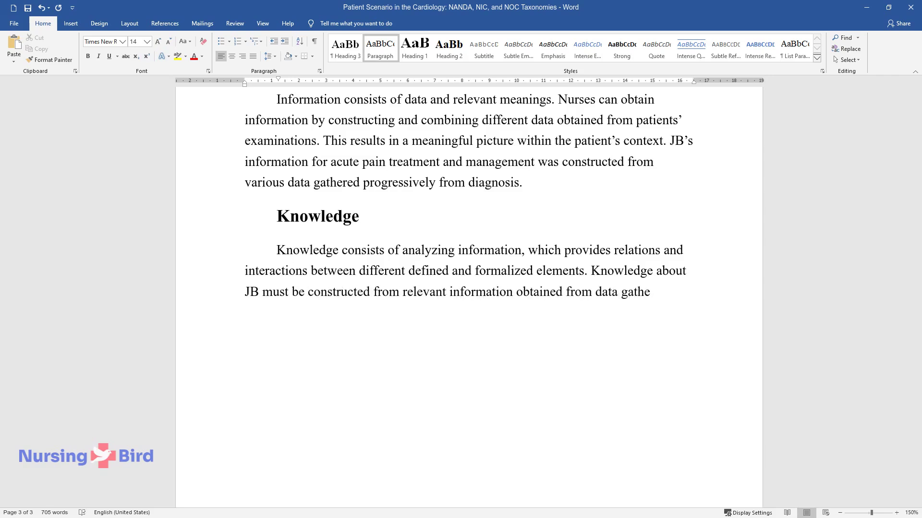
text(red during diagnosis and data col)
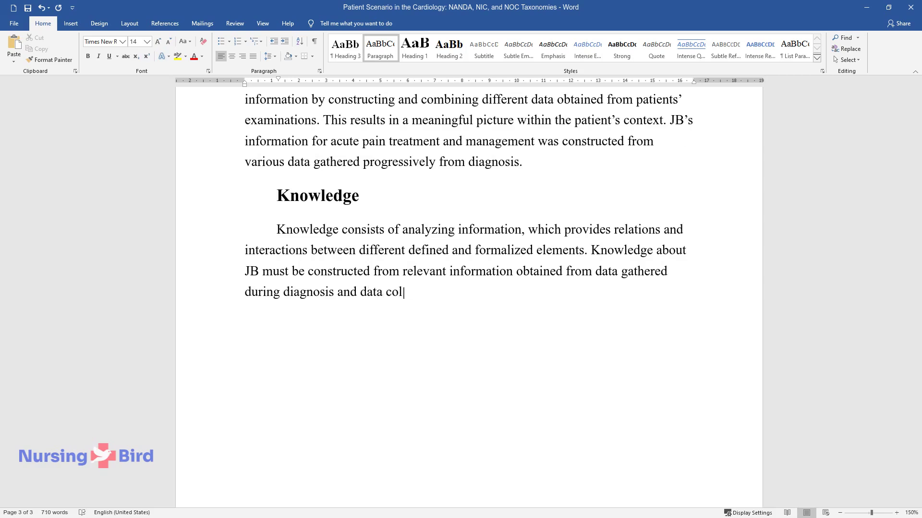
text(lected continuously. Knowledge abo)
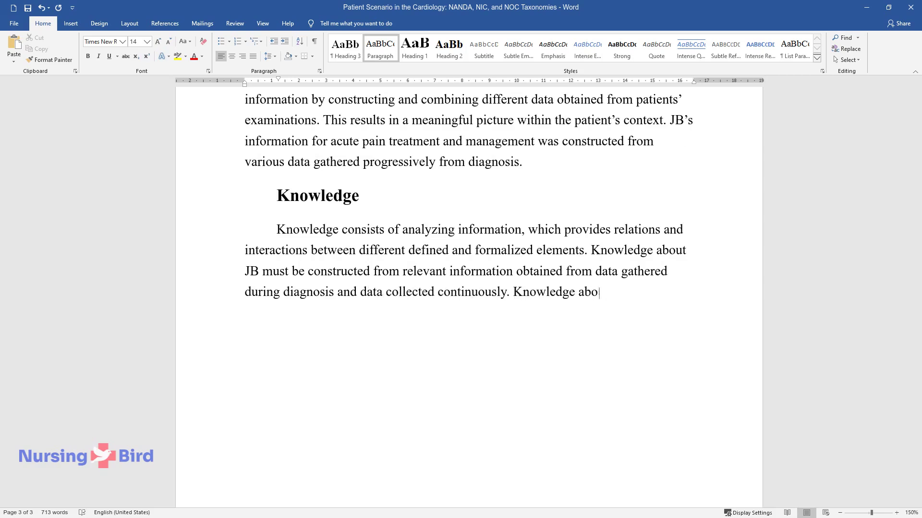
text(ut JB's acute pain is us)
text(eful for)
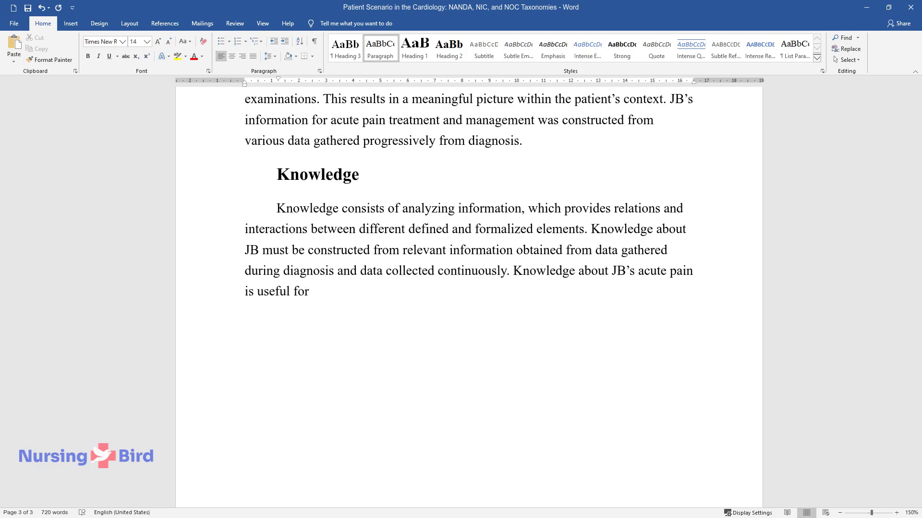
text( effective treatment and managemen)
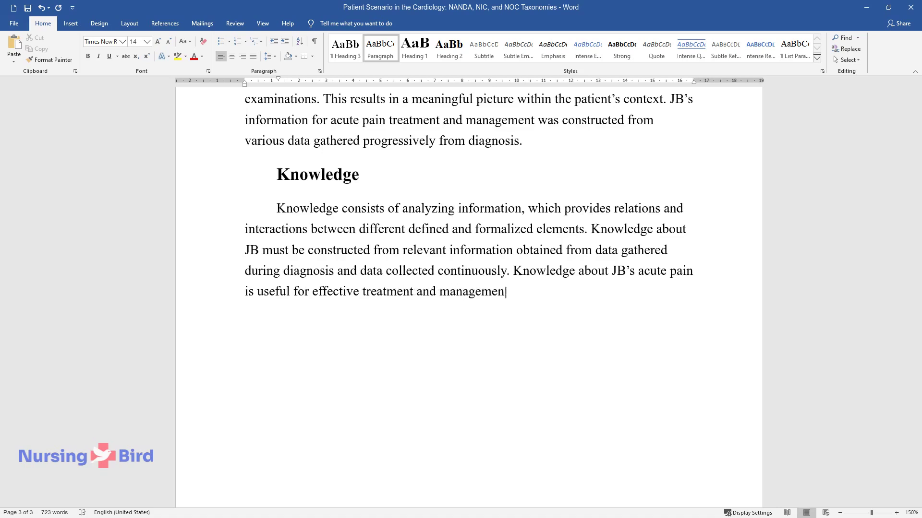
text(t of pain.)
key(Return)
Add a 'Wisdom' heading and a paragraph on nurses applying pain-management knowledge to JB.
text(Wisdom)
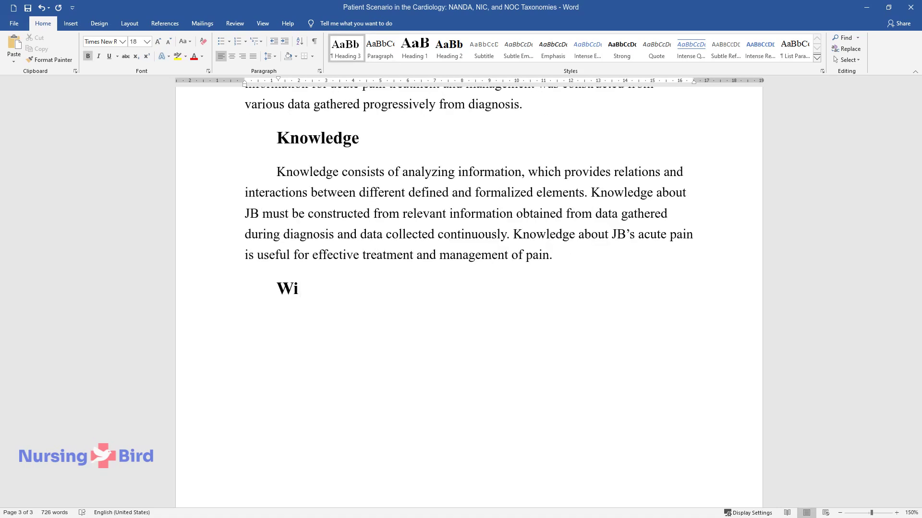
key(Return)
text(Wisdo)
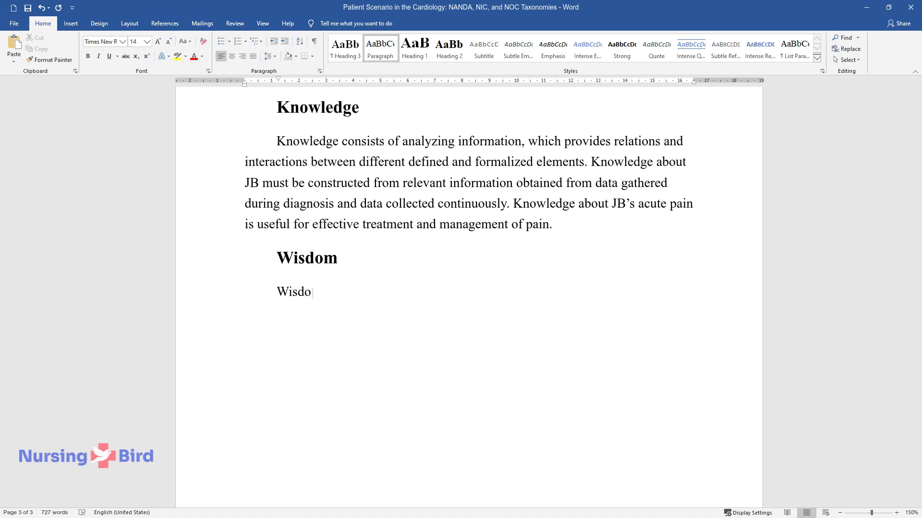
text(m is an effective application of )
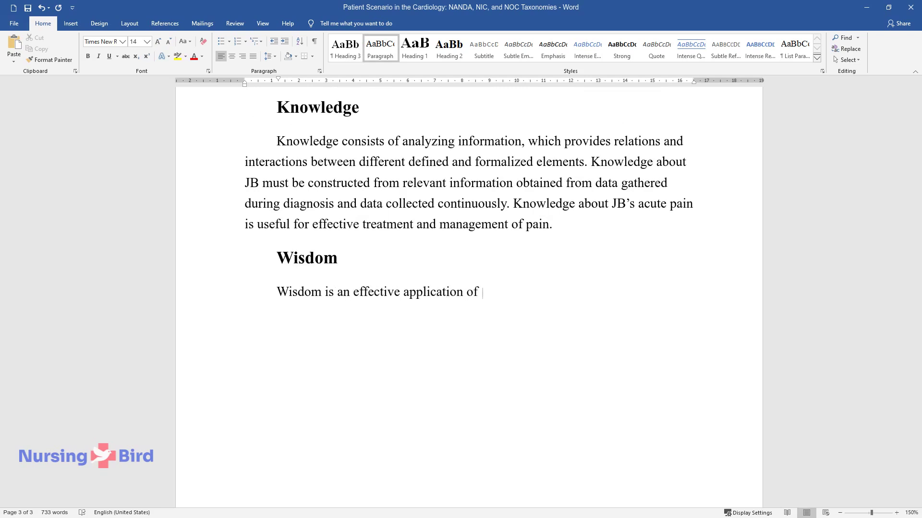
text(knowledge to control and overcome)
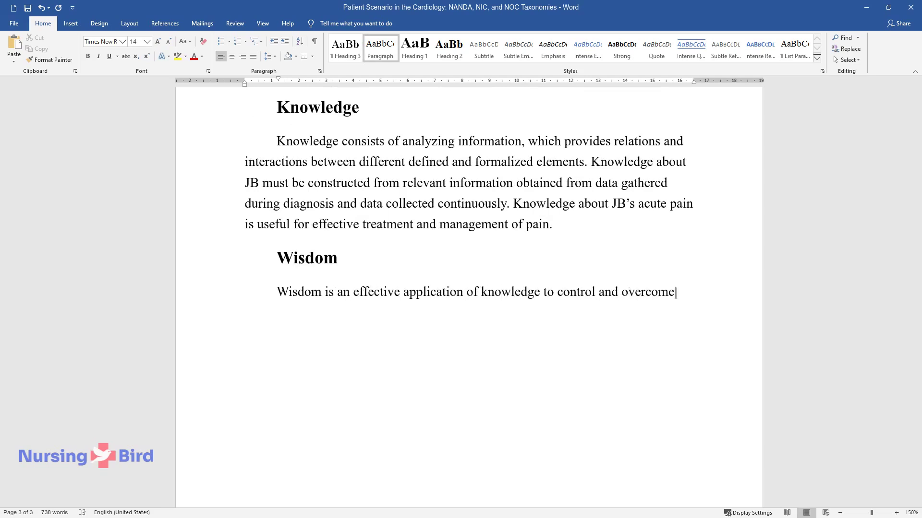
text( human challenges. Nurses must app)
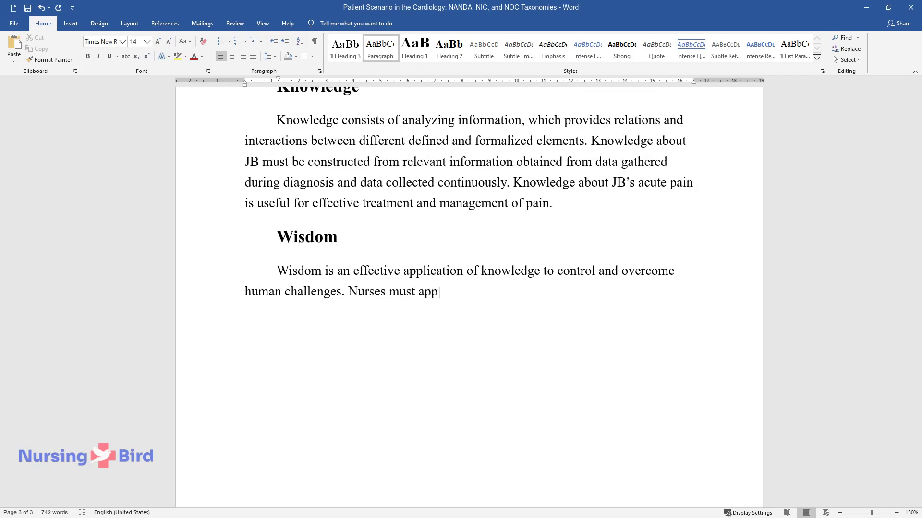
text(ly their knowledge of pain manage)
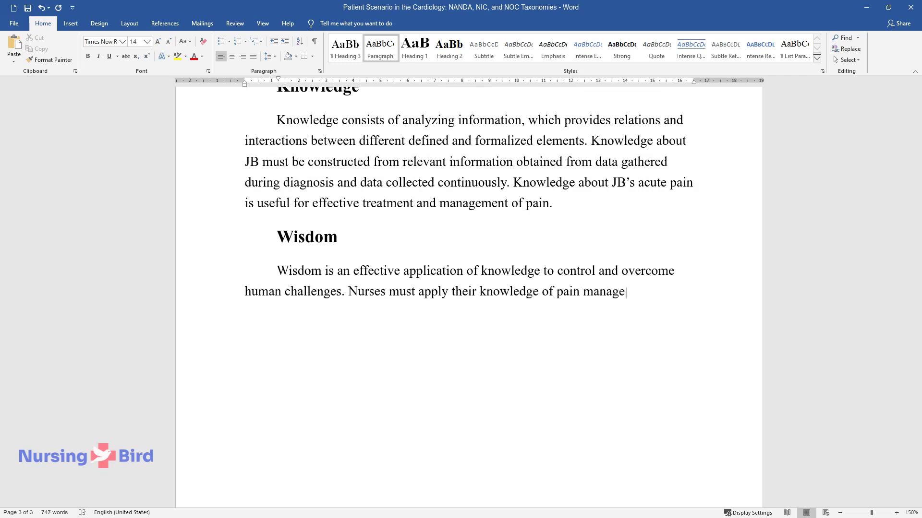
text(ment and explain to the patient wh)
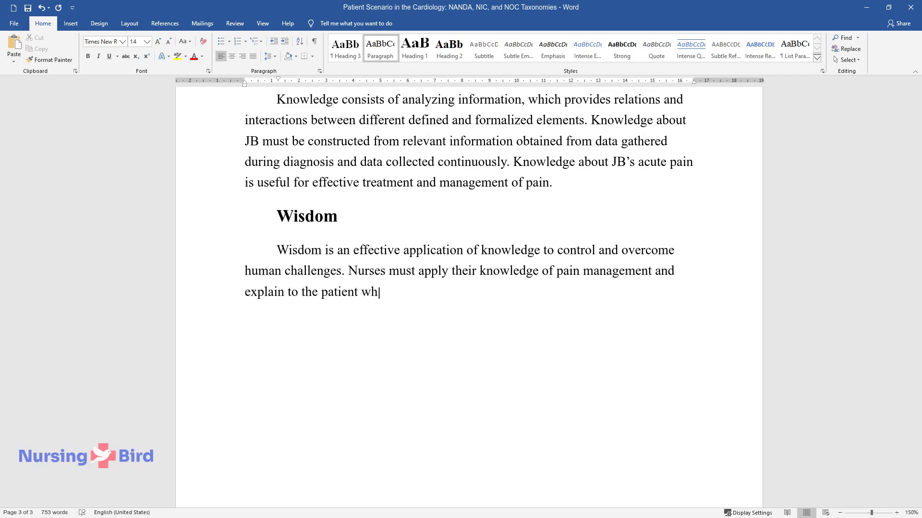
text(y certain interventions are neces)
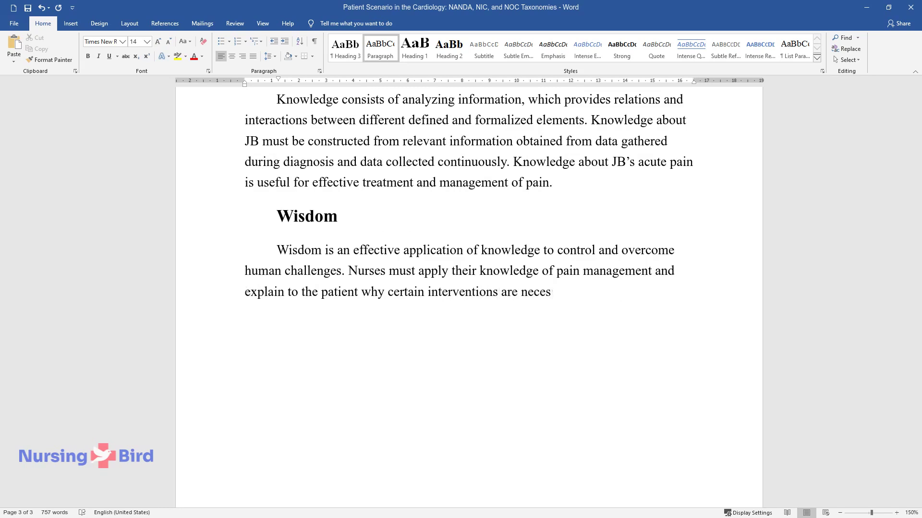
text(sary and others are not. In acute)
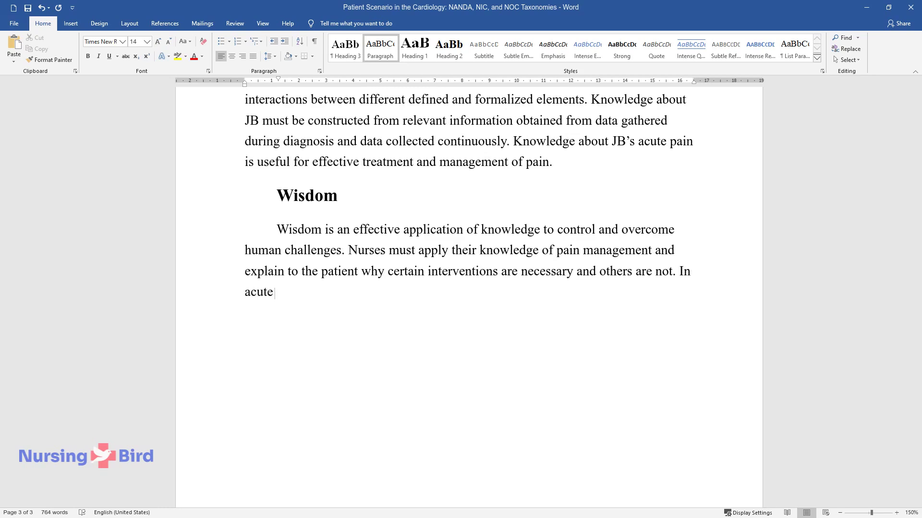
text( pain management, nurses use thei)
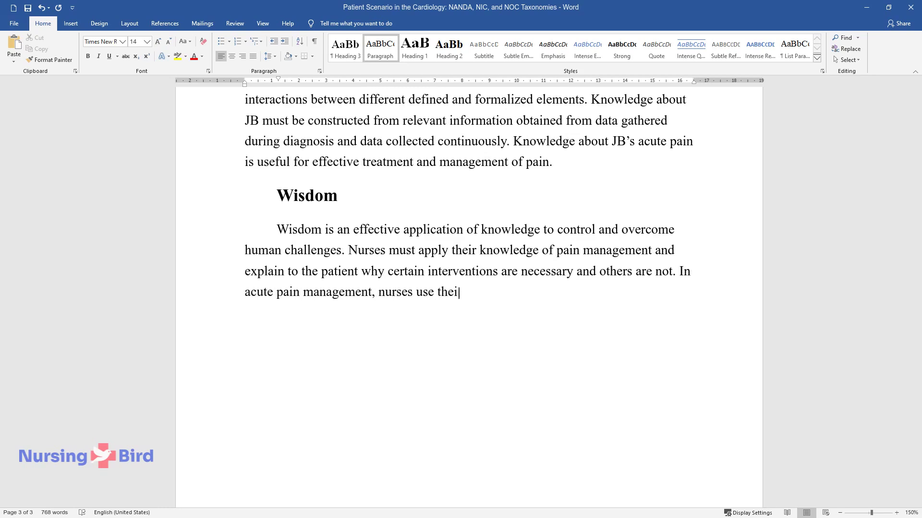
text(r wisdom to recognize JB')
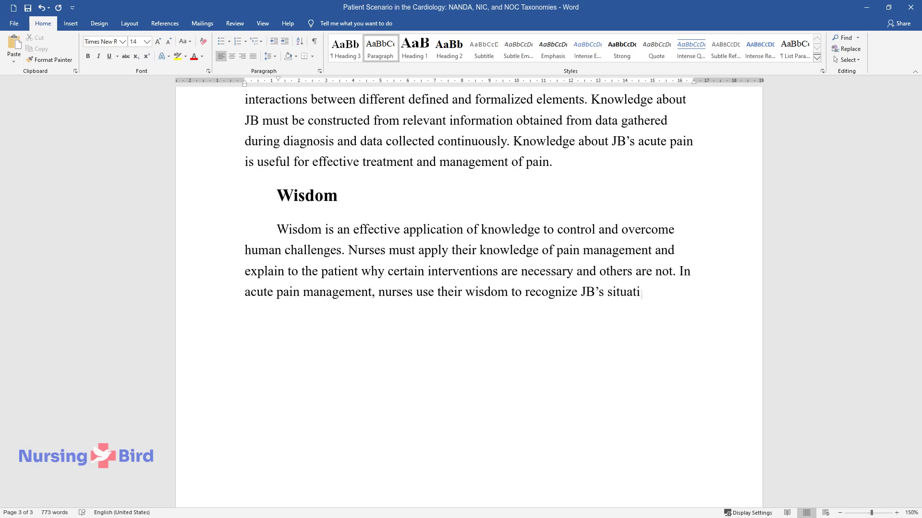
text(rventions required, and p)
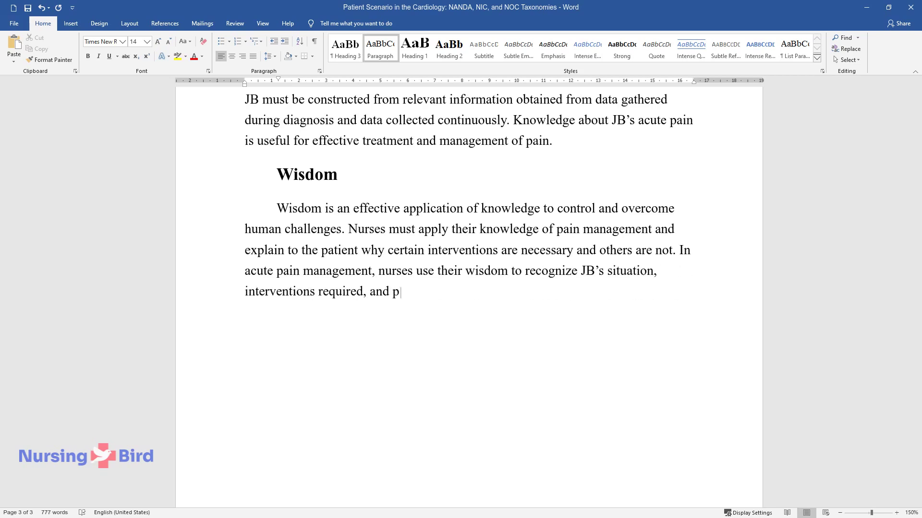
text(ossible outcomes and follow-ups.)
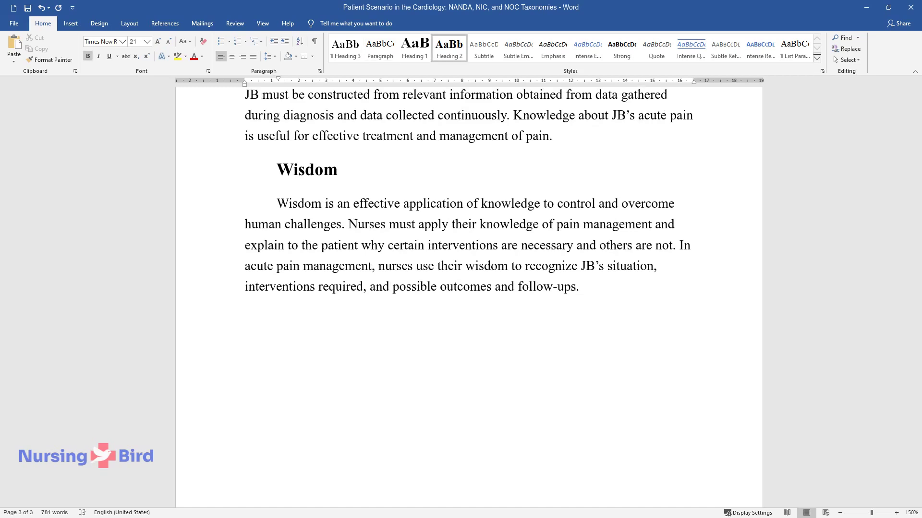
text(Conclusion)
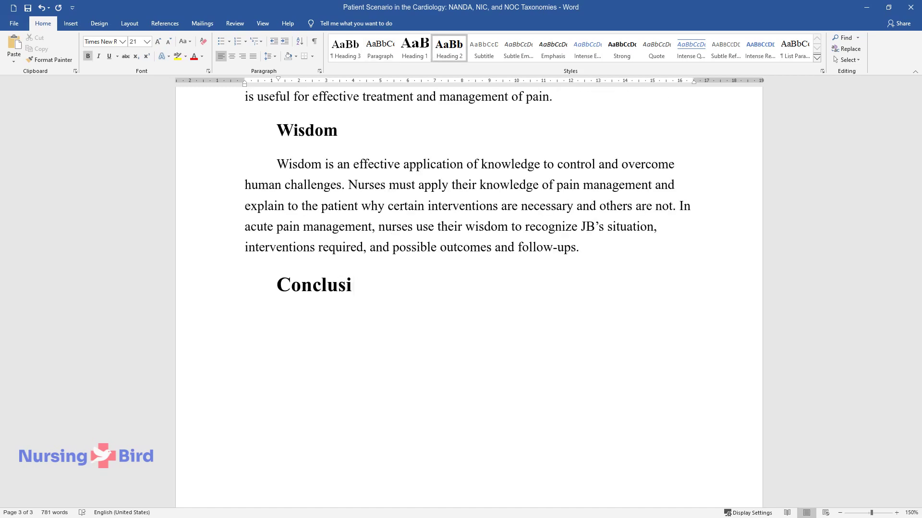
key(Return)
Write the conclusion on applying NANDA, NIC, NOC and the DIKW framework to the Med-Surg scenario.
text(The research )
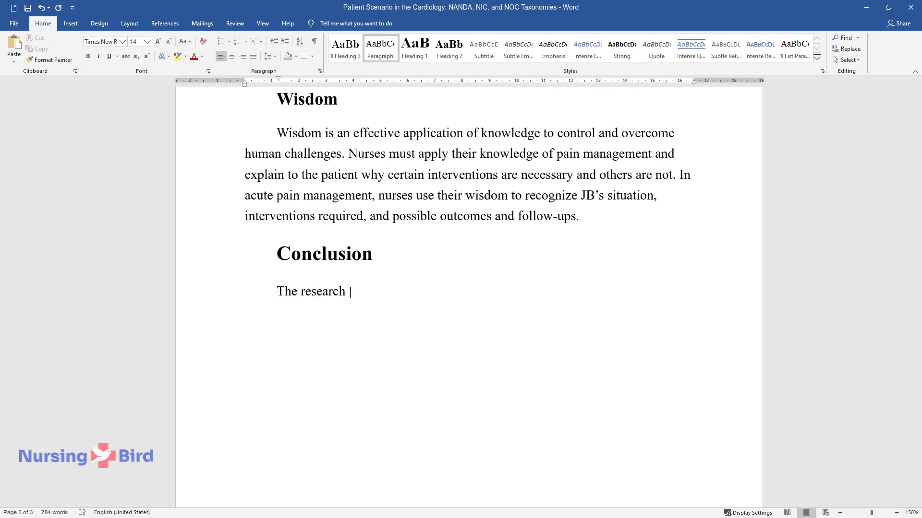
text(paper has applied elements of NA)
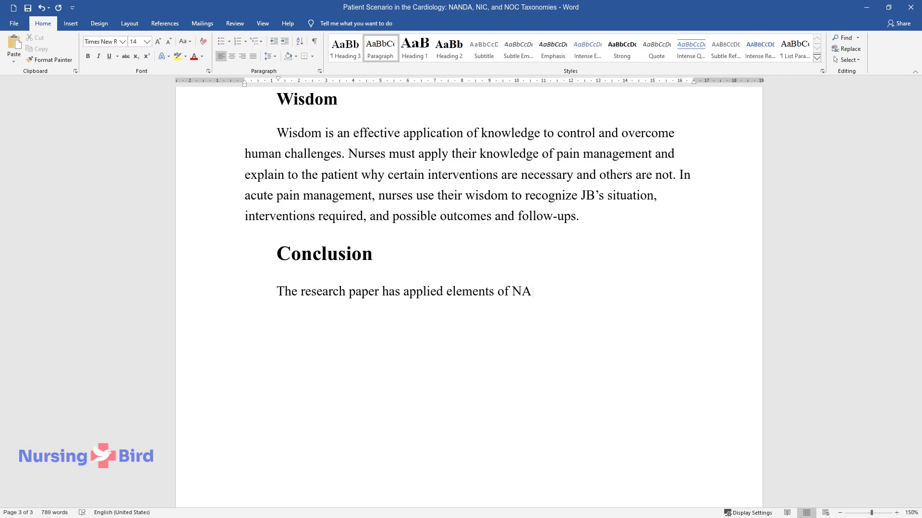
text(NDA, NIC, NOC, and DIKW framewo)
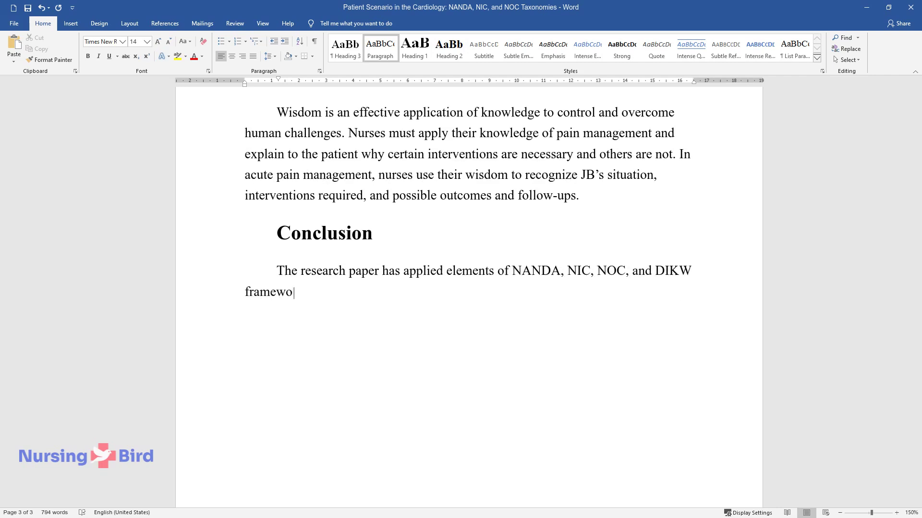
text(rk to identify and describe a pa)
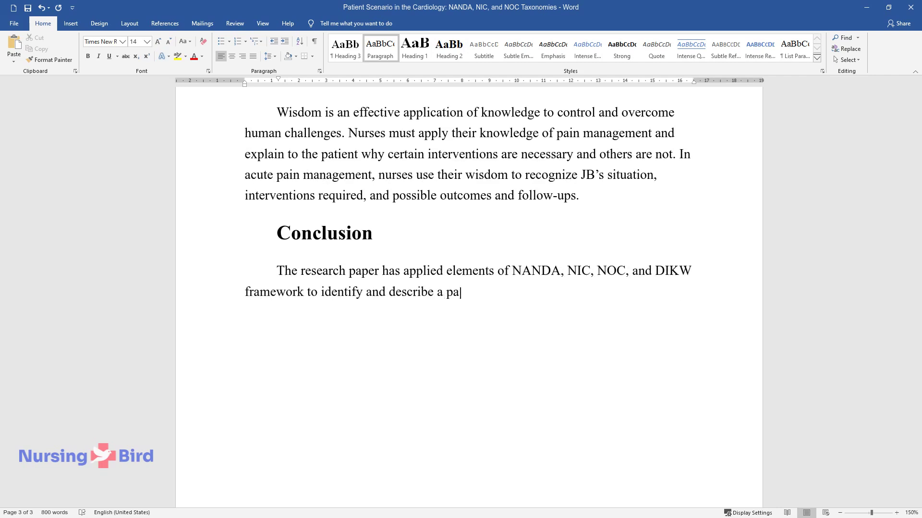
text(tient scenario on the Med-Surg f)
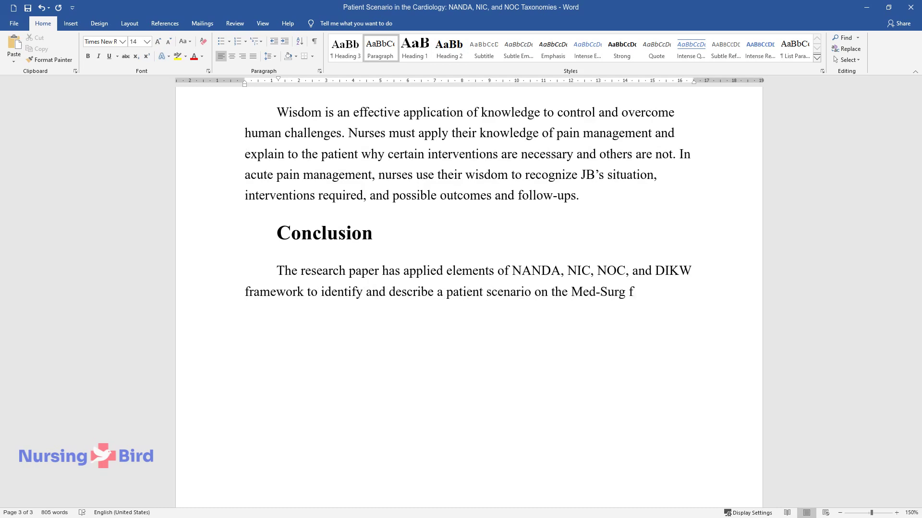
text(loor. NANDA, NIC, and NOC show how nurses can rely on a compreh)
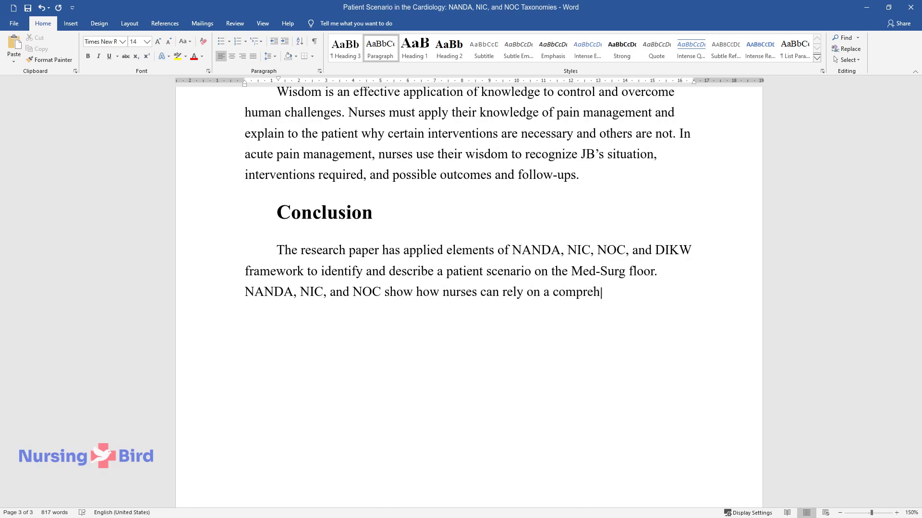
text(system to provide quality care while the DIKW fr)
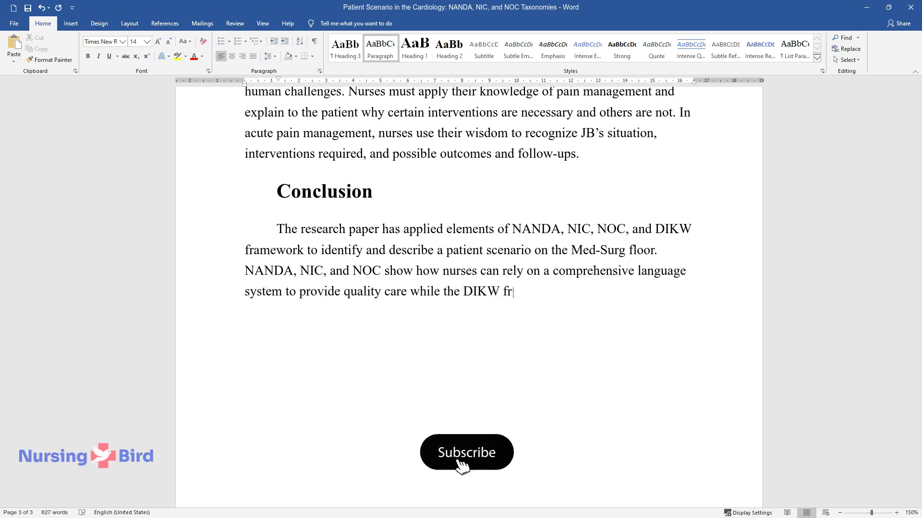
text(amework provides effective means of col)
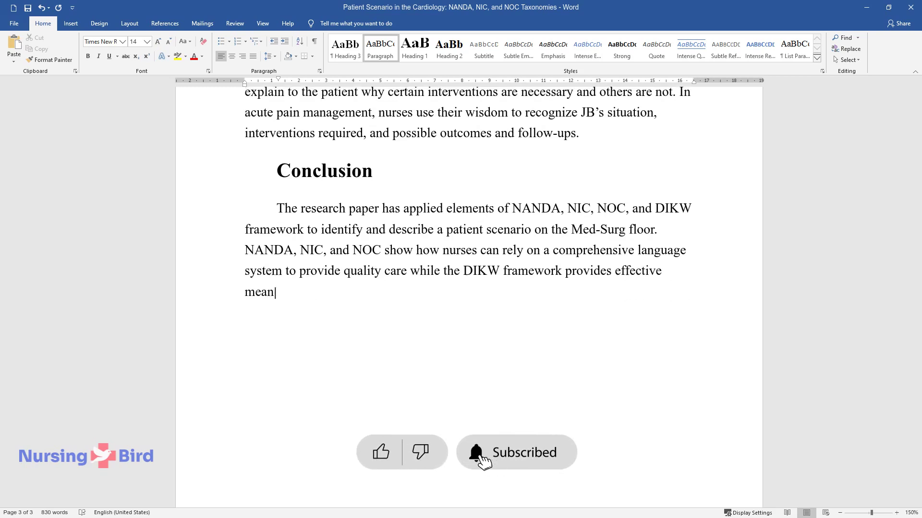
text(lecting and analyzing data to en)
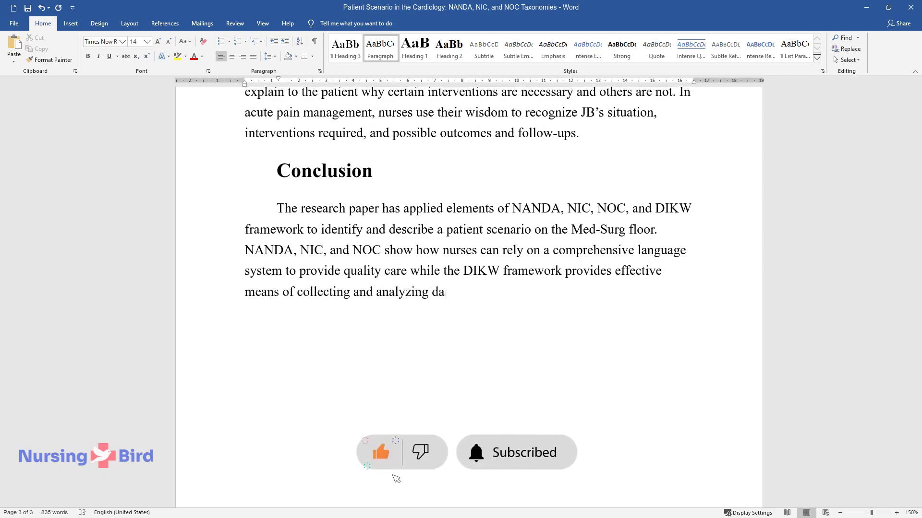
text(hance interventions and)
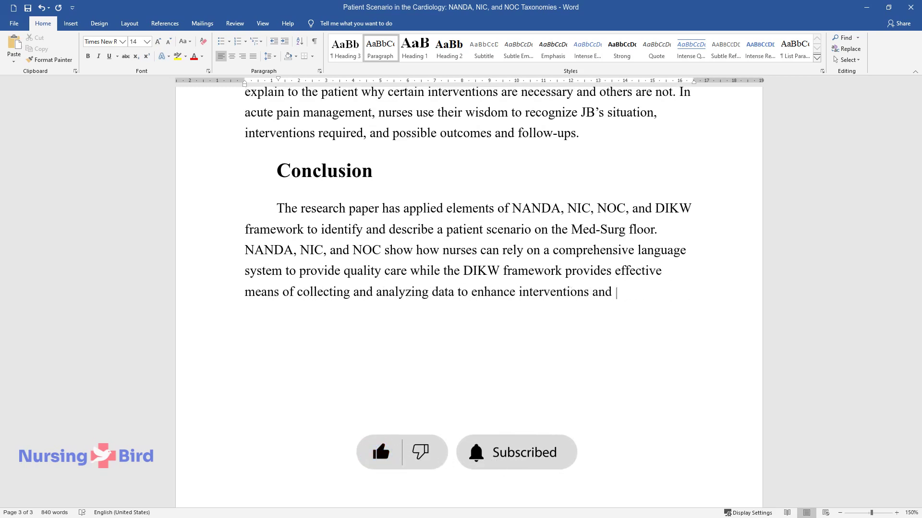